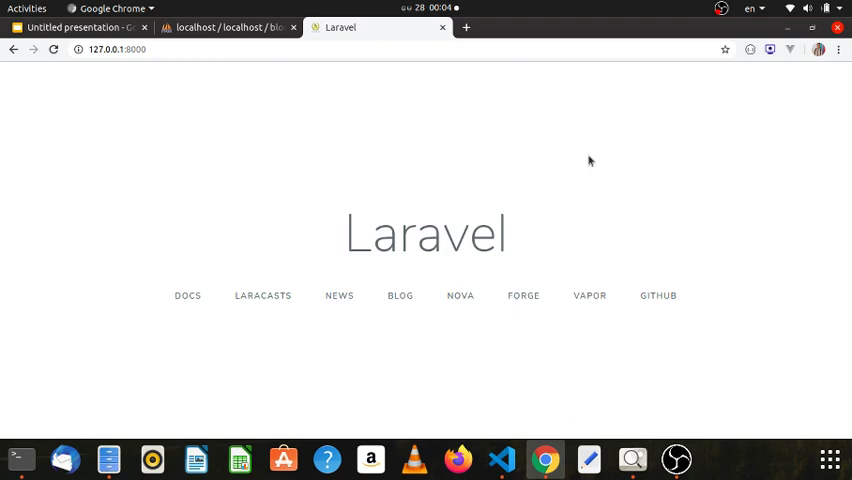
Step: Review the posts Route::resource line in web.php and the route:list output, then return to PostController.php
click(501, 460)
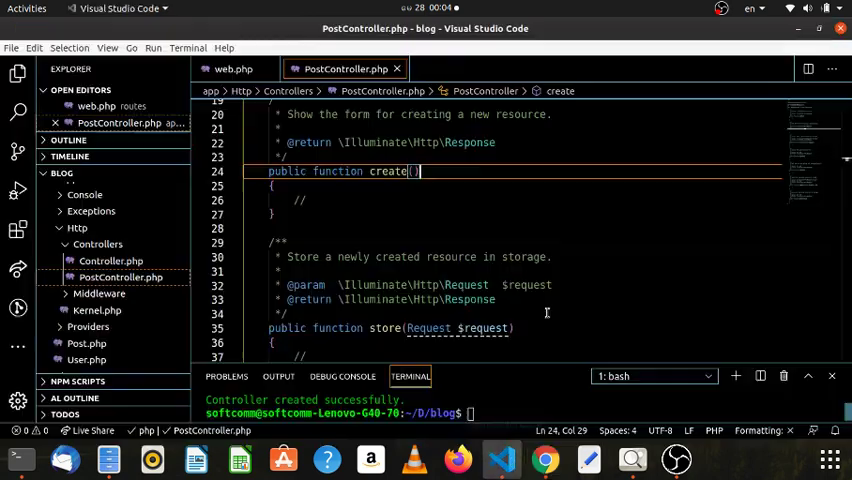
click(233, 69)
scroll(500, 200, down, 3)
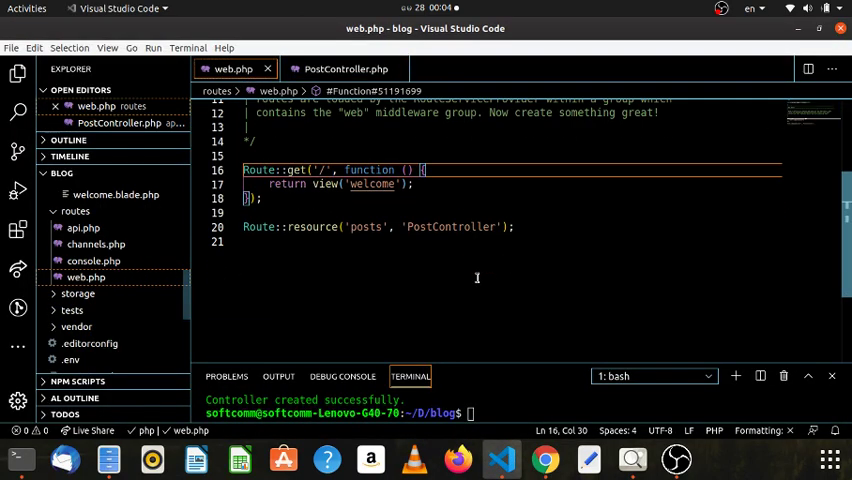
drag(514, 227, 243, 227)
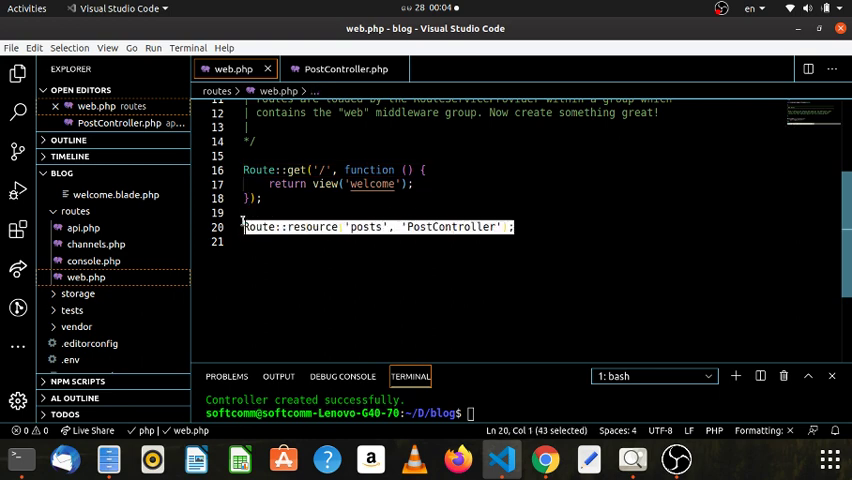
click(466, 247)
click(18, 460)
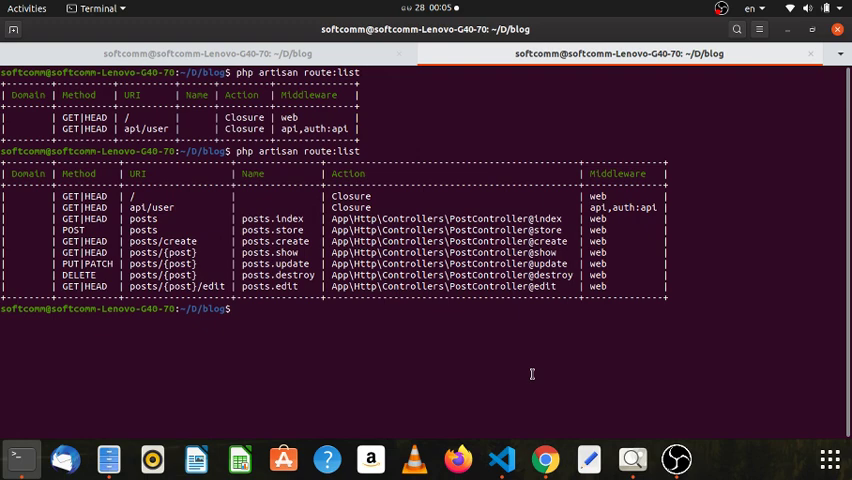
key(alt+Tab)
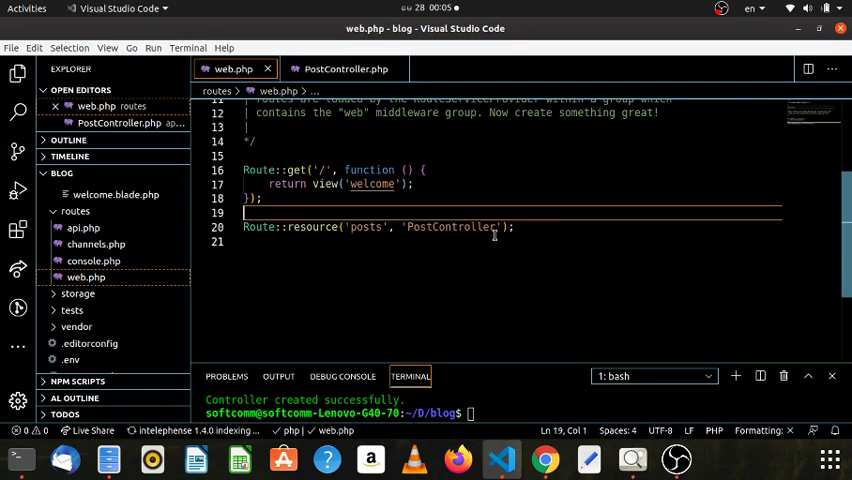
scroll(494, 237, up, 5)
scroll(531, 247, down, 2)
Step: Remove the // placeholder comment from create() in PostController.php
click(346, 69)
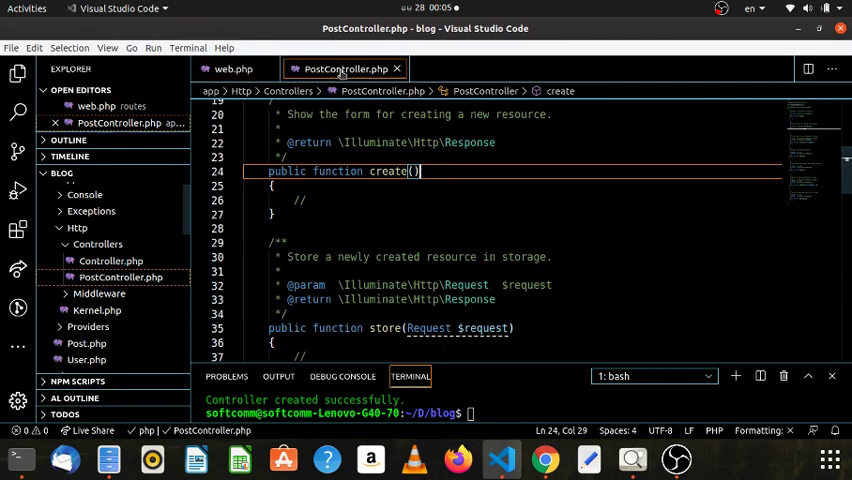
scroll(497, 204, up, 5)
scroll(497, 204, up, 3)
scroll(497, 204, down, 4)
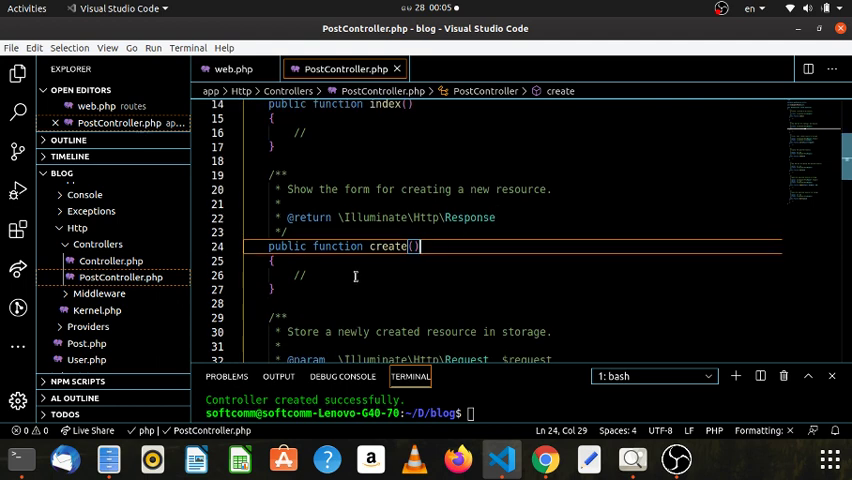
click(320, 277)
key(BackSpace)
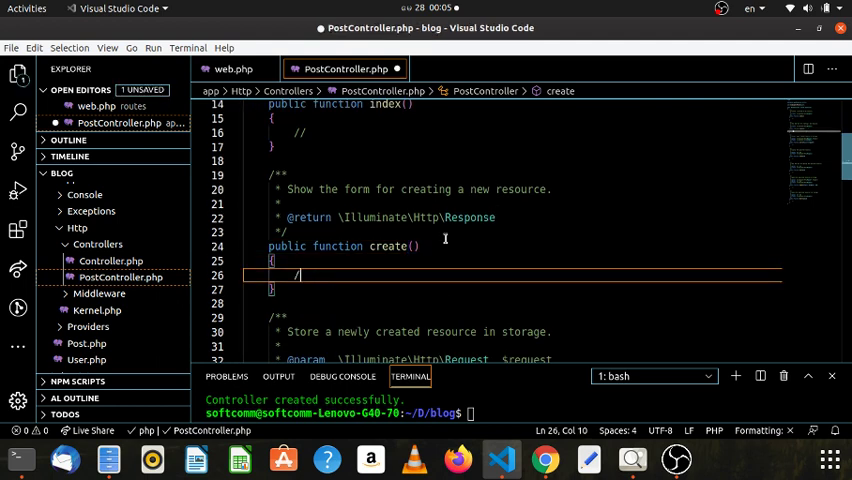
key(BackSpace)
scroll(445, 238, up, 5)
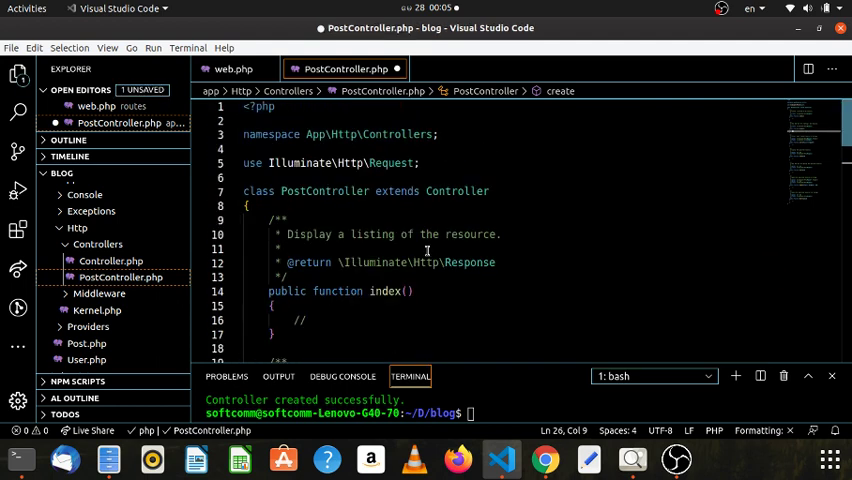
click(320, 318)
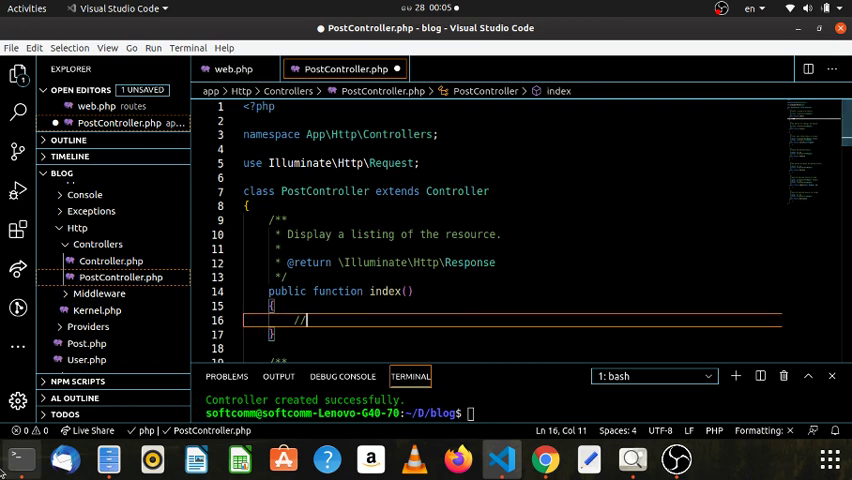
Step: Check the posts.index route name, then make index() return "hey i am index page" and save
click(18, 300)
drag(305, 219, 240, 219)
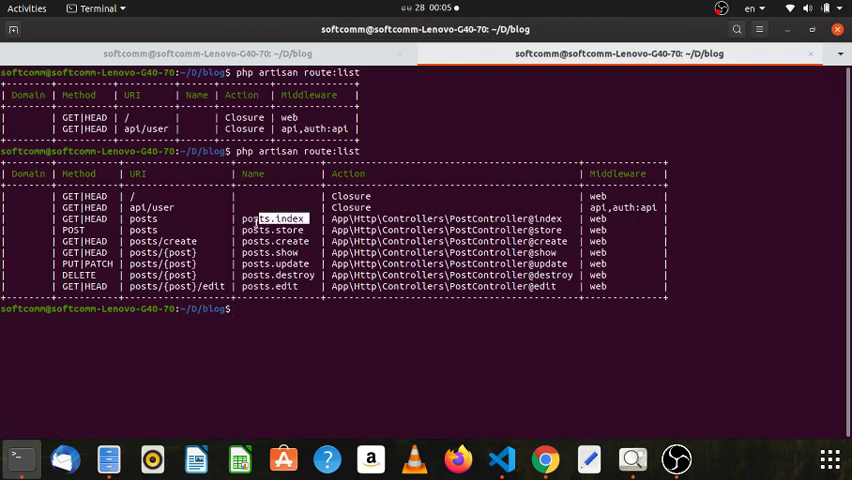
click(501, 460)
key(BackSpace)
key(BackSpace)
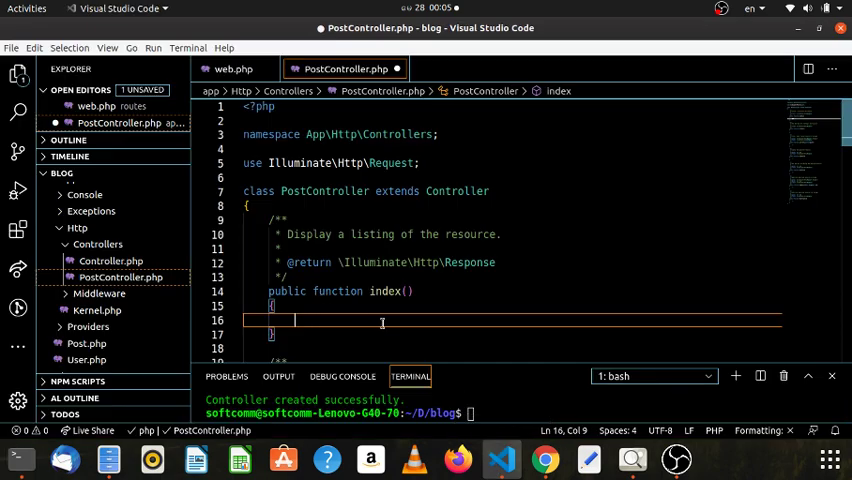
text(return)
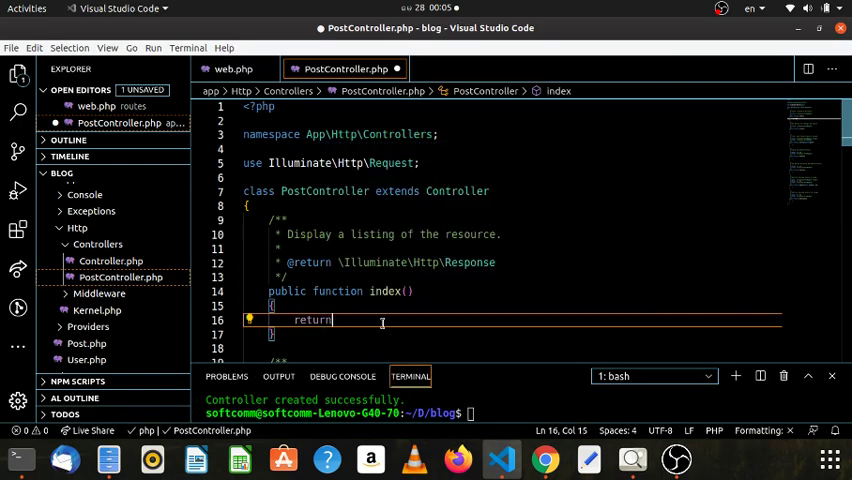
text( "hey )
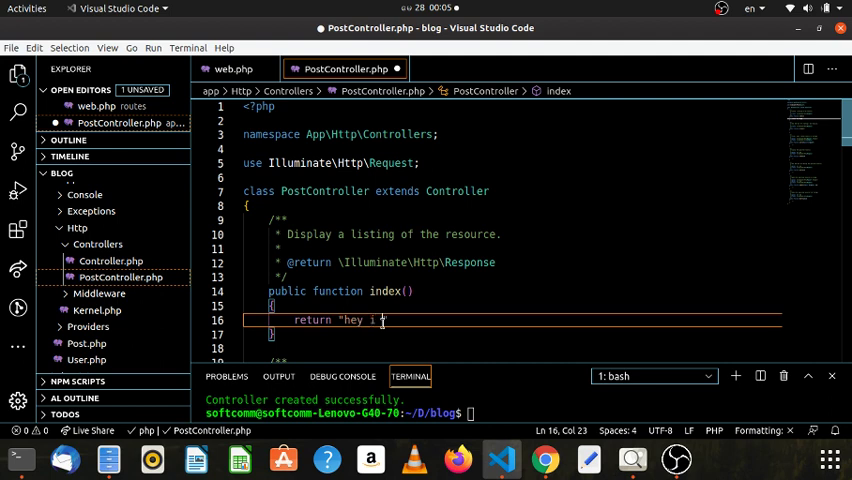
text(i am index)
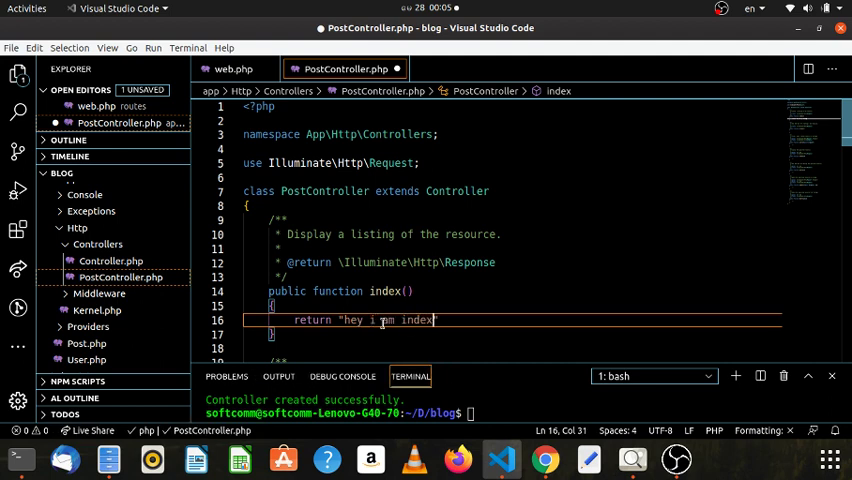
text( page";)
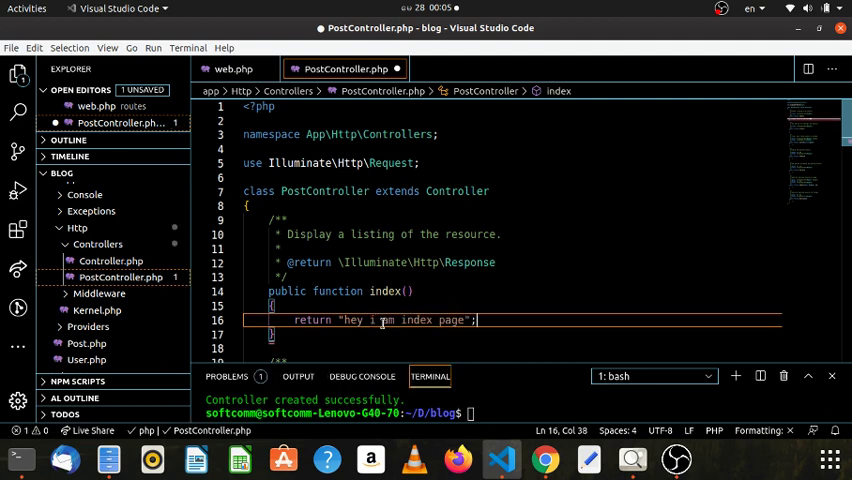
key(ctrl+s)
scroll(381, 280, down, 3)
Step: Review the saved "hey i am index page" return line, then bring Chrome forward
click(289, 250)
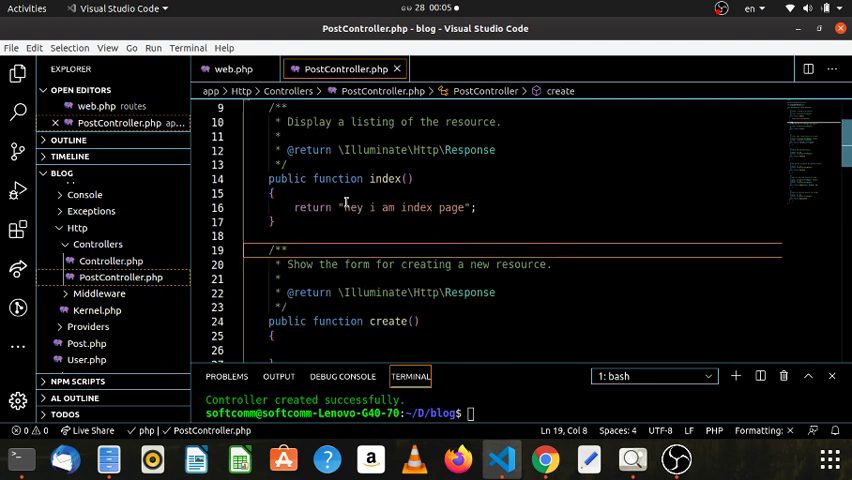
drag(345, 207, 460, 207)
click(522, 250)
click(614, 207)
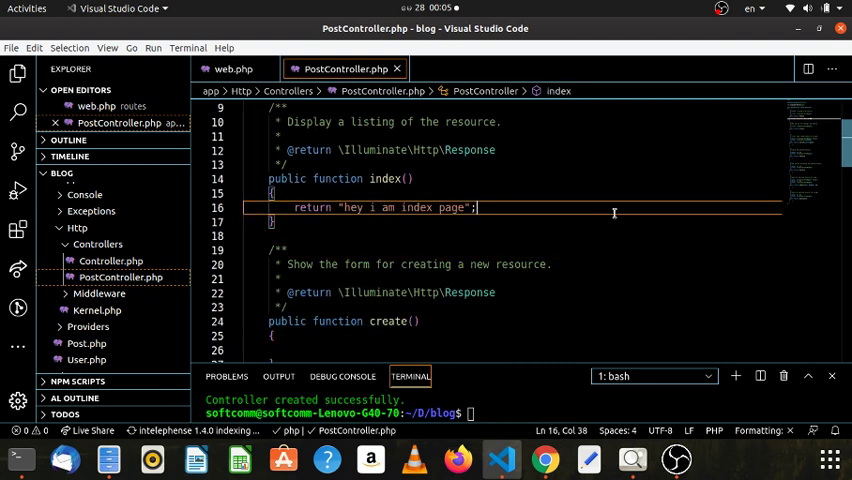
click(544, 460)
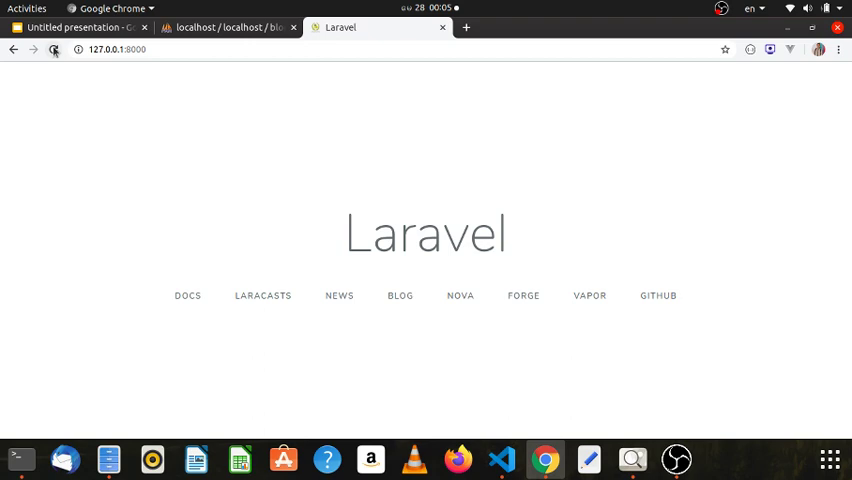
Step: Inspect the posts.index name and the posts URI on the GET and POST rows of route:list
click(20, 460)
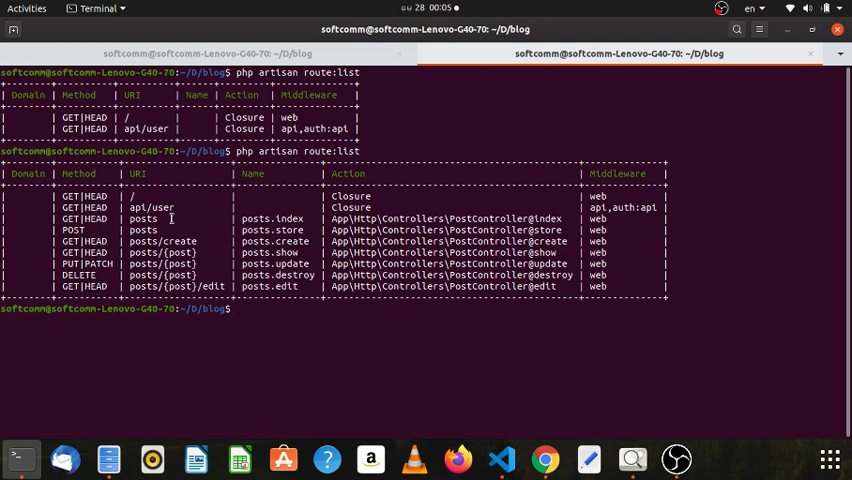
double_click(272, 218)
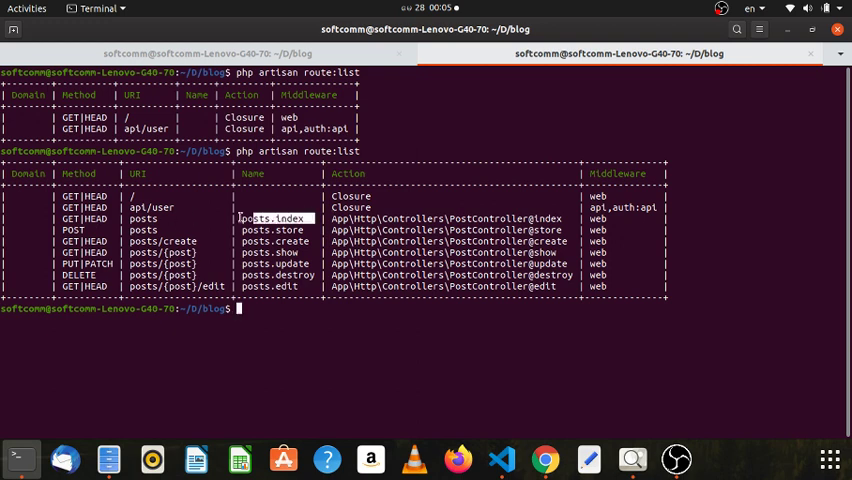
click(166, 218)
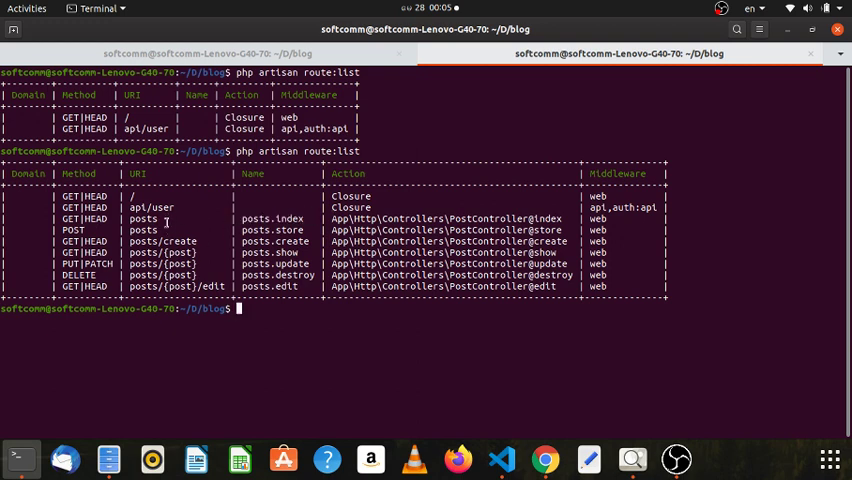
double_click(143, 219)
click(176, 222)
drag(161, 230, 134, 230)
click(212, 220)
Step: Load 127.0.0.1:8000/posts in Chrome to show "hey i am index page", then check the posts URI
key(alt+Tab)
click(200, 49)
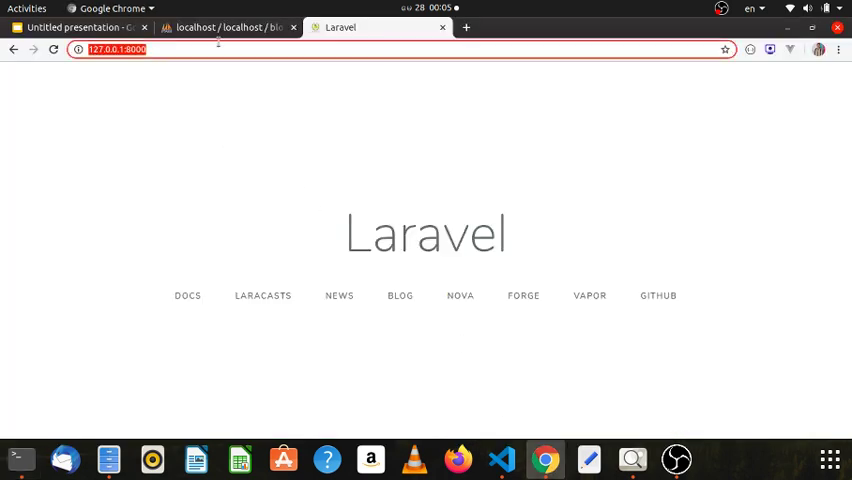
key(End)
text(/post)
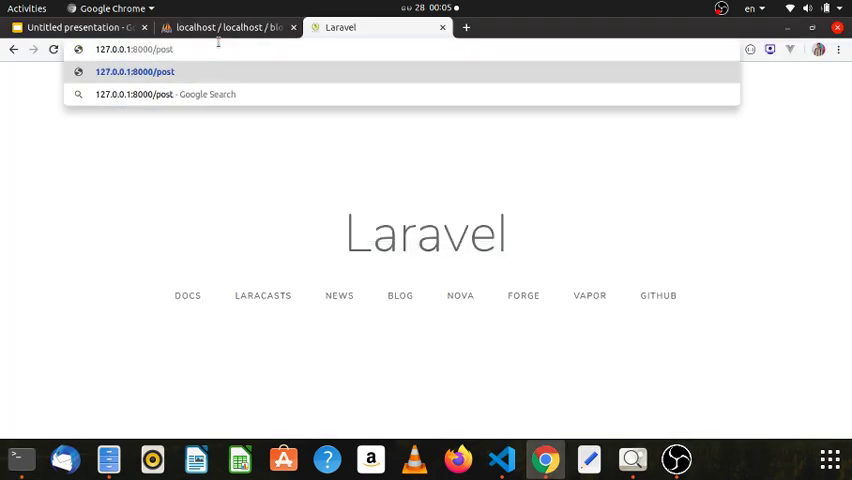
text(s)
key(alt+Tab)
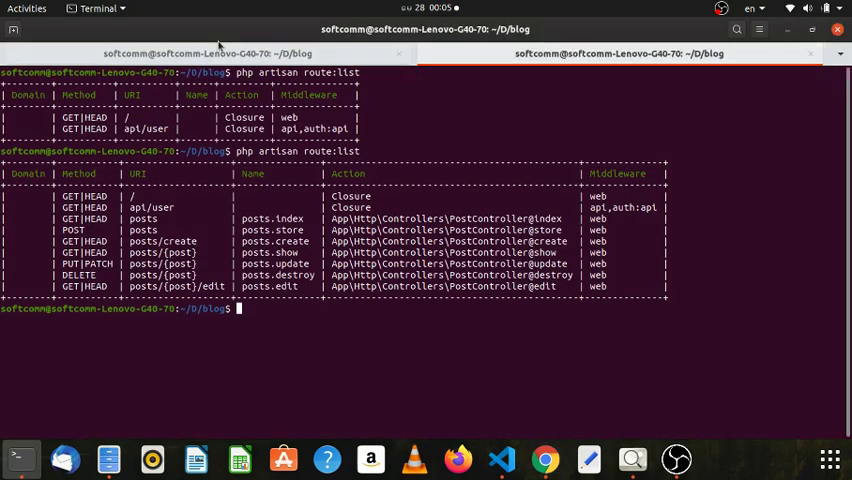
key(alt+Tab)
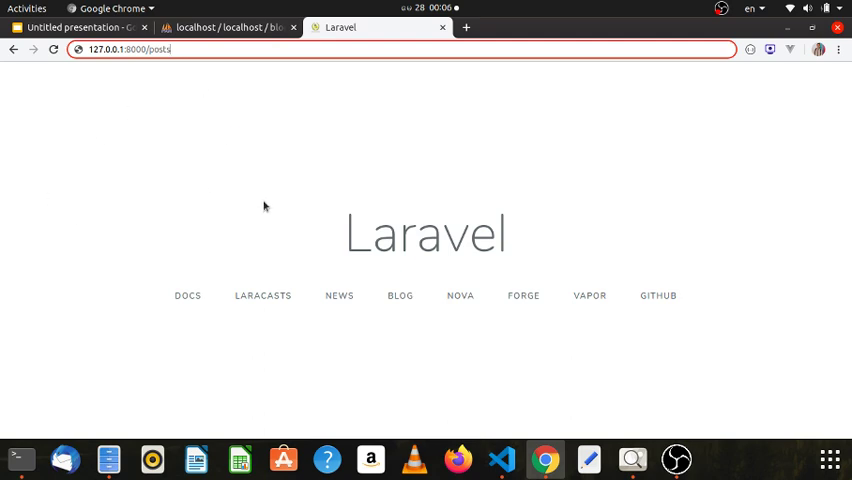
key(Return)
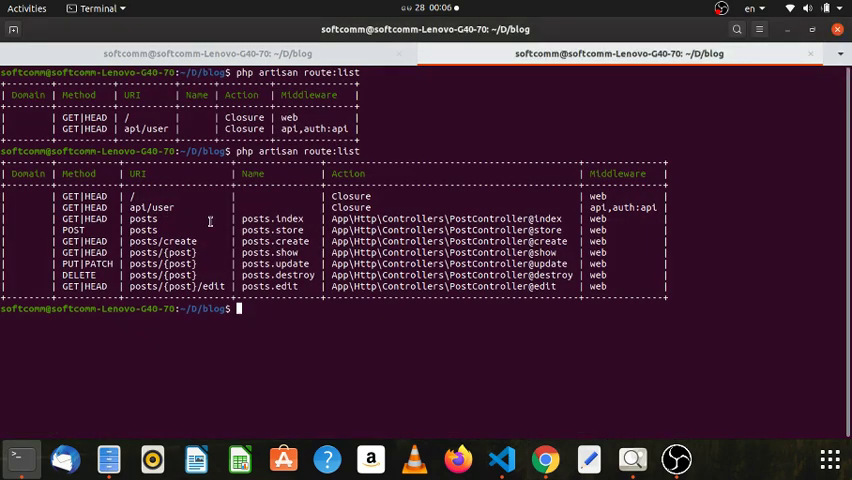
double_click(145, 218)
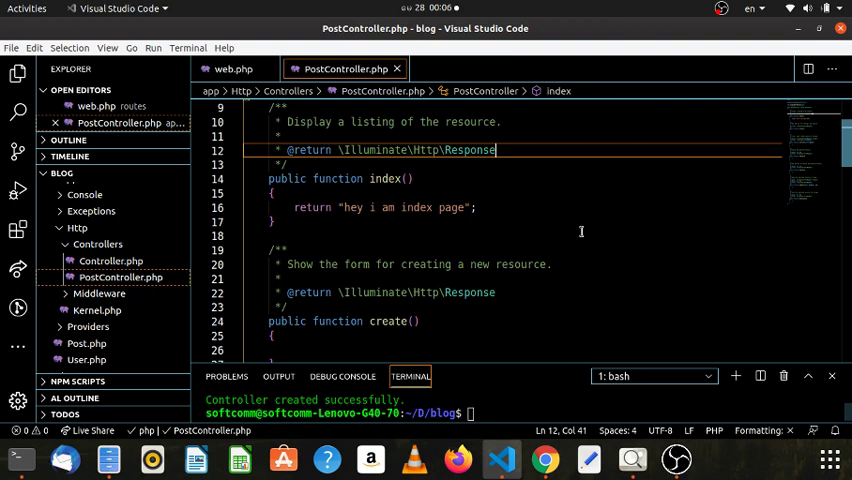
Step: Add return "hey i am creat page"; to create(), save, and select Chrome's address bar
click(516, 220)
scroll(516, 200, down, 2)
scroll(498, 219, down, 3)
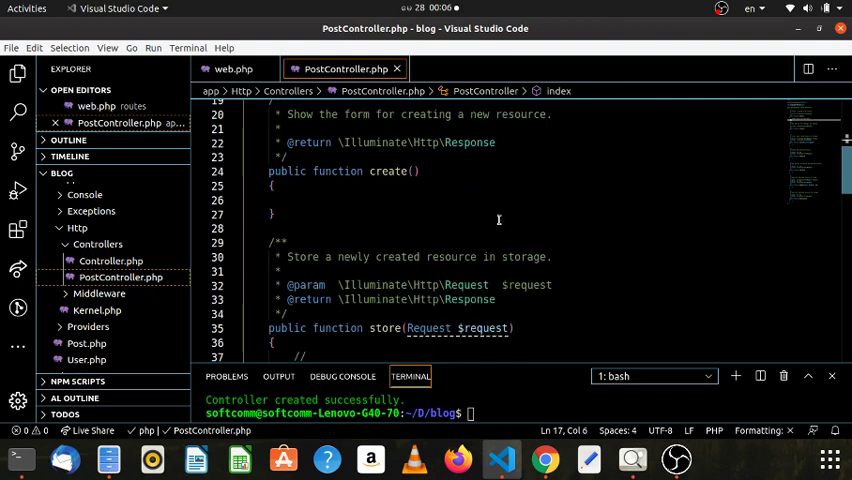
scroll(395, 214, up, 2)
click(320, 265)
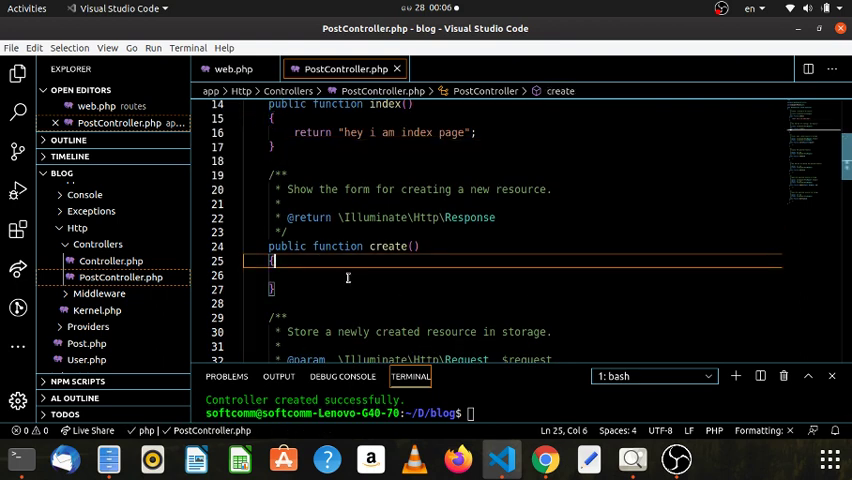
key(Return)
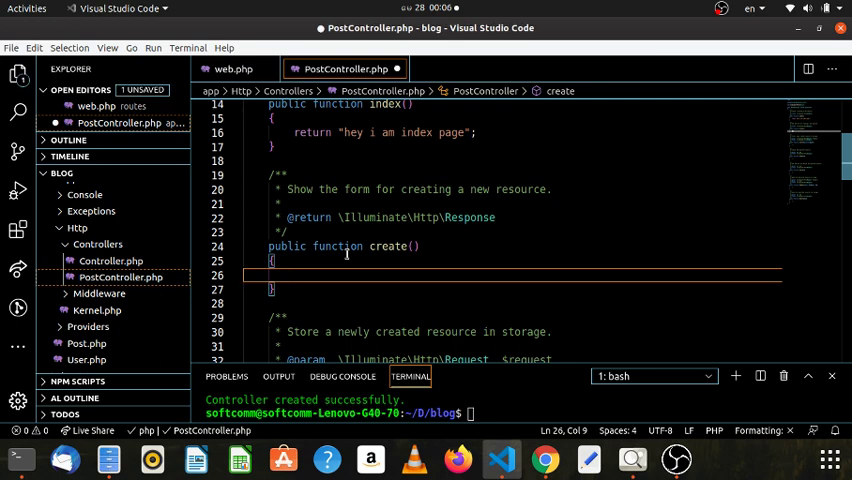
text(return )
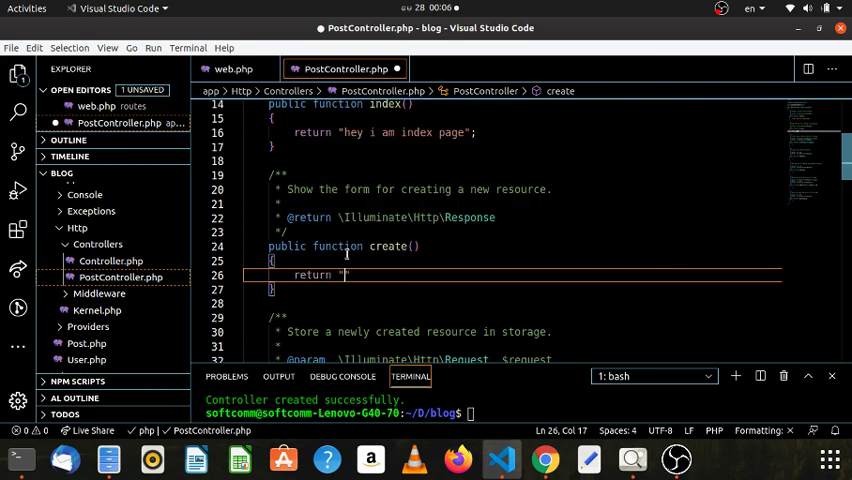
text(hey i am c)
text(reat e[ag)
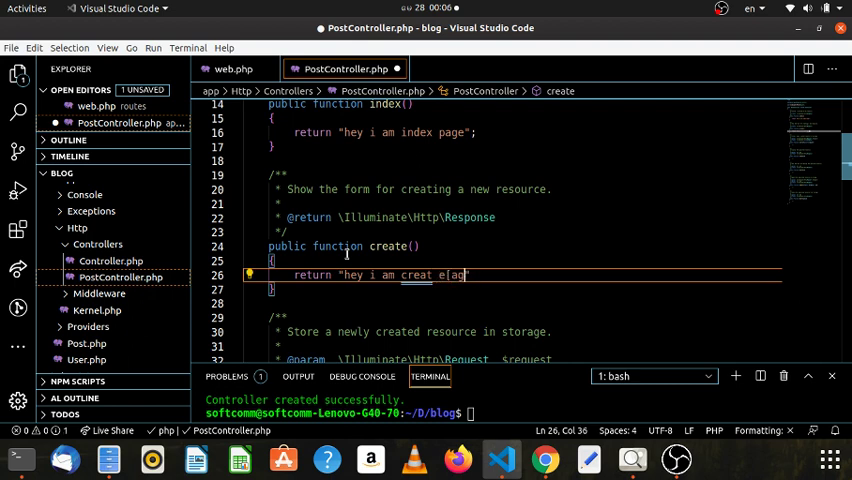
text(ge)
key(Down)
key(Up)
key(End)
text(;)
key(ctrl+s)
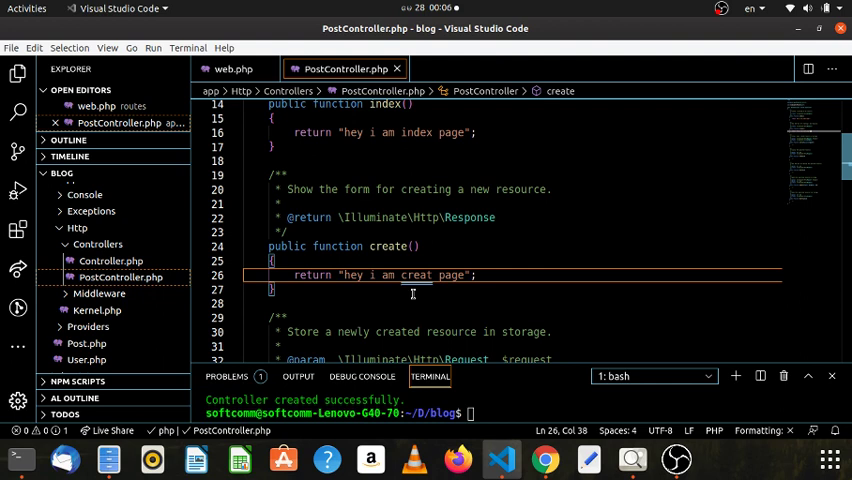
key(alt+Tab)
click(268, 48)
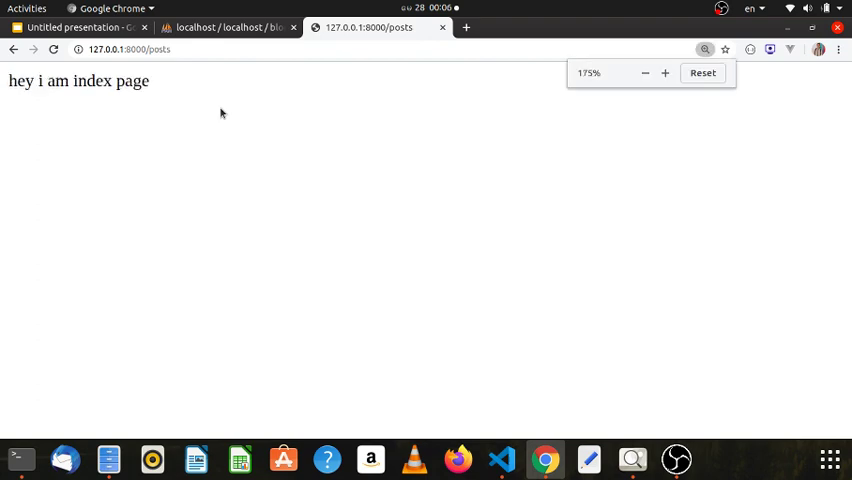
key(ctrl+plus)
key(ctrl+plus)
drag(10, 91, 250, 120)
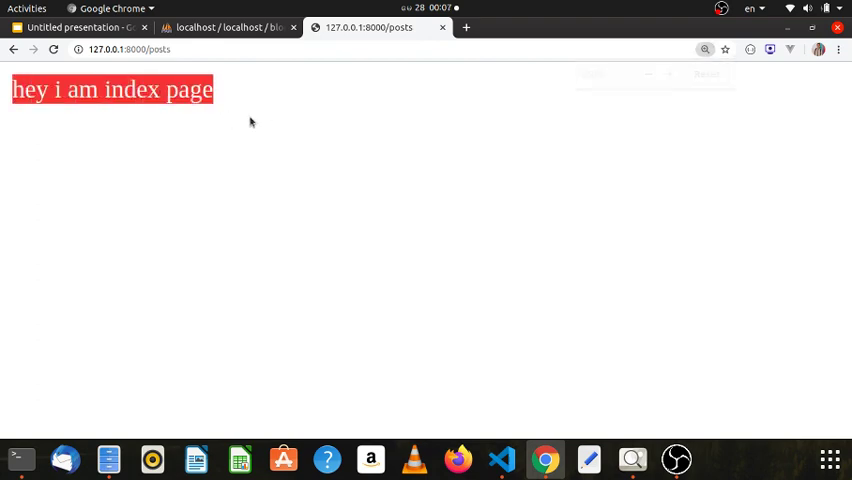
click(380, 240)
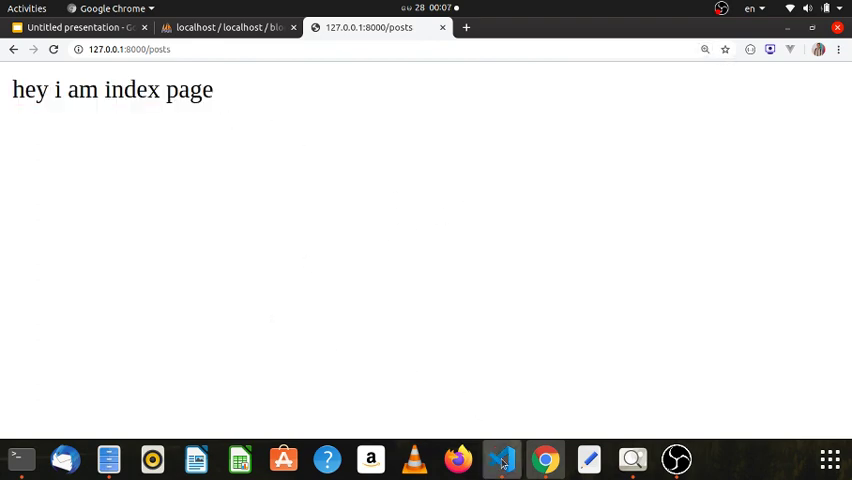
key(alt+Tab)
key(alt+Tab)
key(alt+Tab)
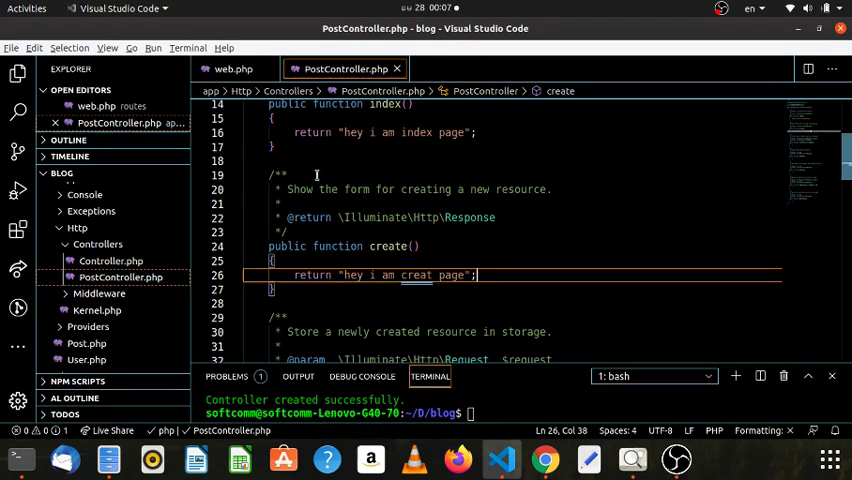
key(alt+Tab)
scroll(441, 173, up, 3)
scroll(441, 173, up, 2)
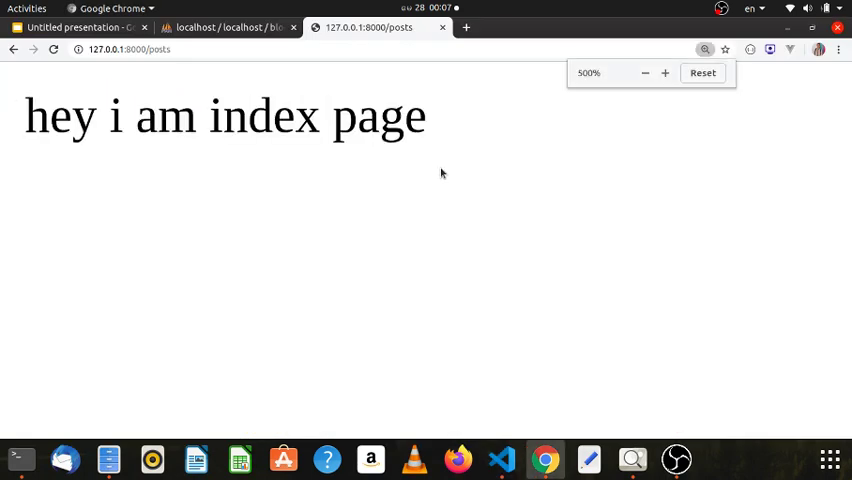
key(alt+Tab)
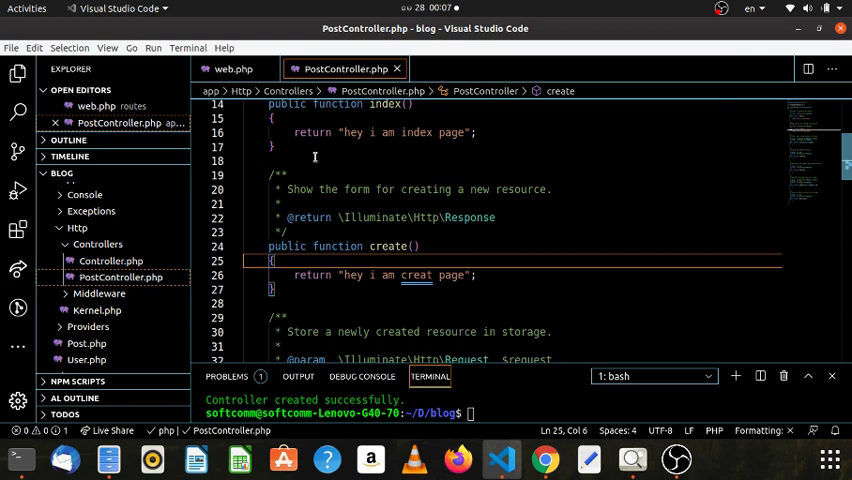
drag(478, 275, 270, 261)
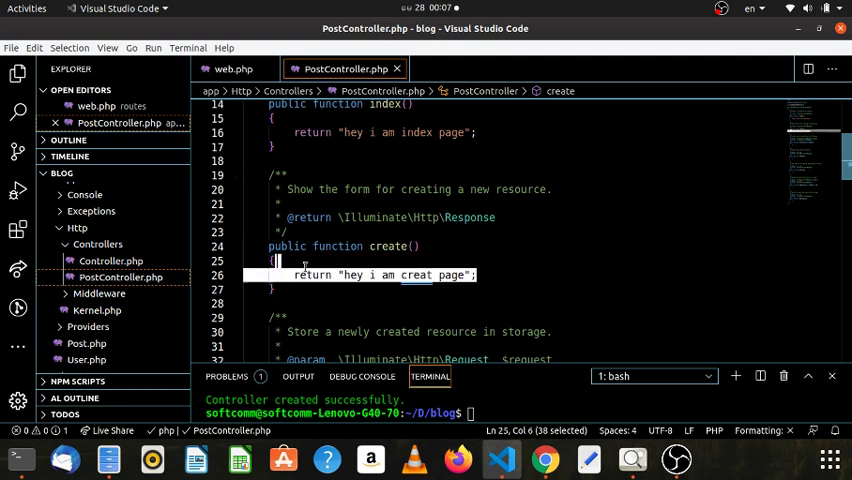
key(alt+Tab)
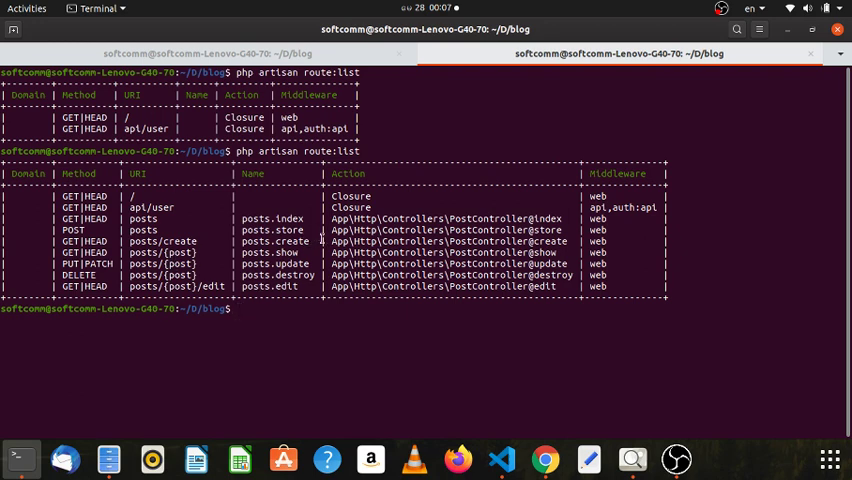
mouse_move(318, 241)
mouse_down()
mouse_move(160, 242)
mouse_move(207, 244)
mouse_up()
Step: Load 127.0.0.1:8000/posts/create in Chrome and inspect the create page text
key(alt+Tab)
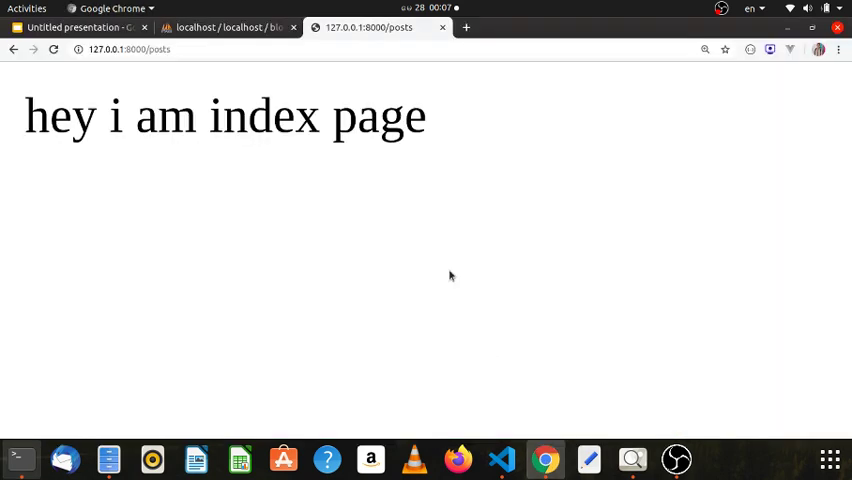
click(128, 49)
key(End)
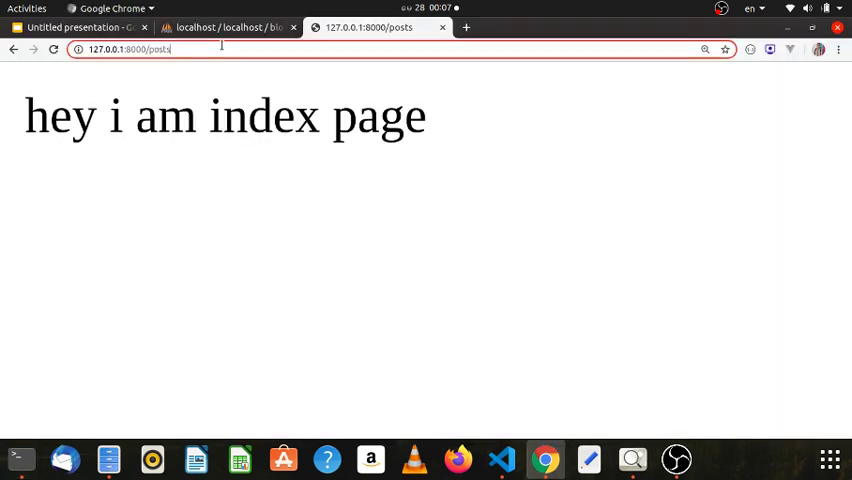
text(/)
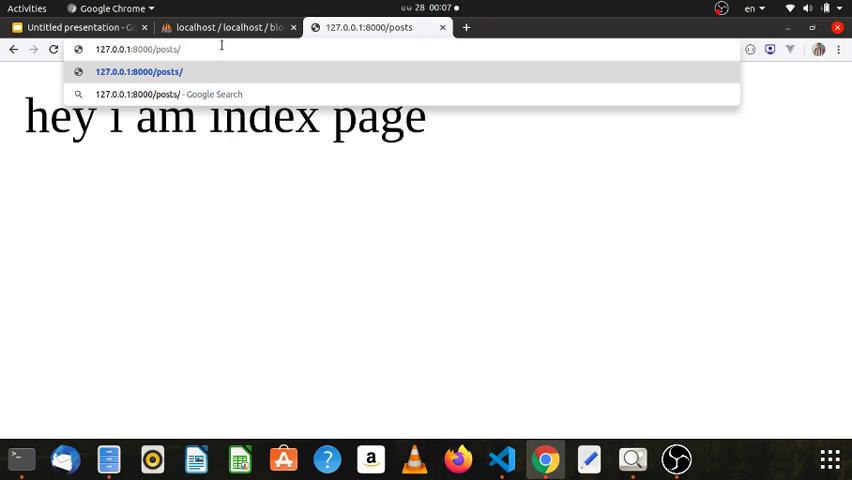
text(create)
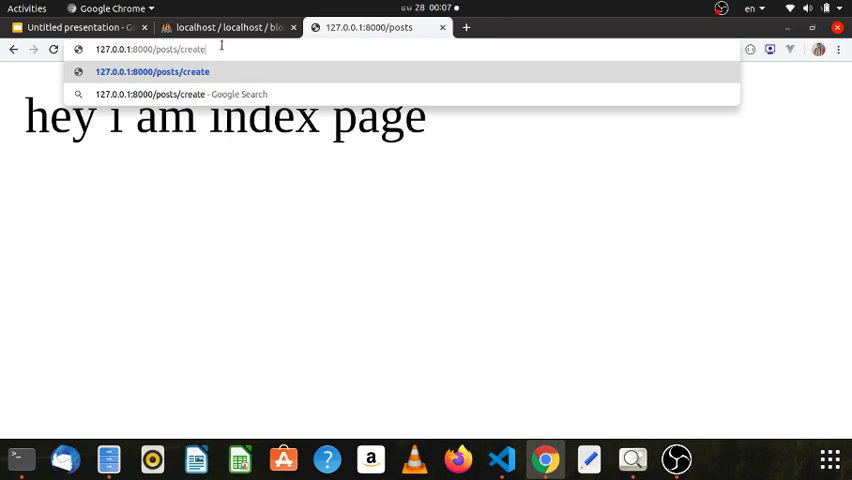
key(Return)
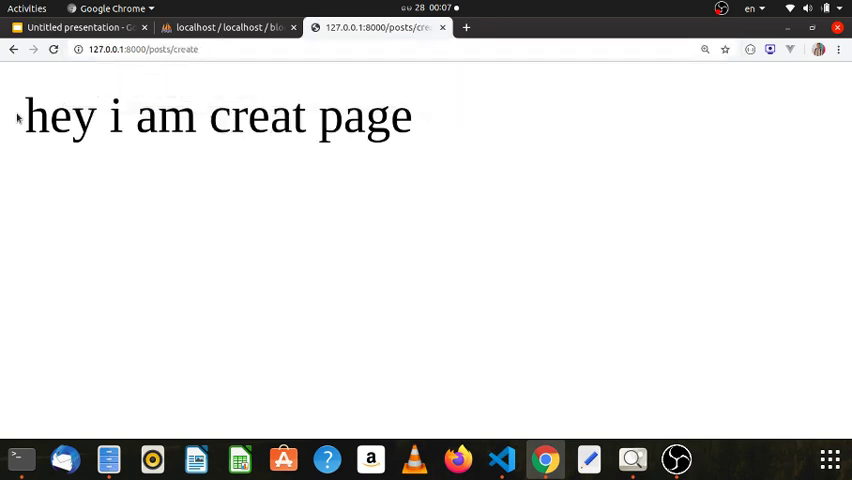
drag(17, 118, 178, 120)
drag(245, 118, 365, 118)
Step: Fix the 'creat' typo so create() returns "hey i am create page", and save
click(440, 145)
click(501, 460)
click(433, 275)
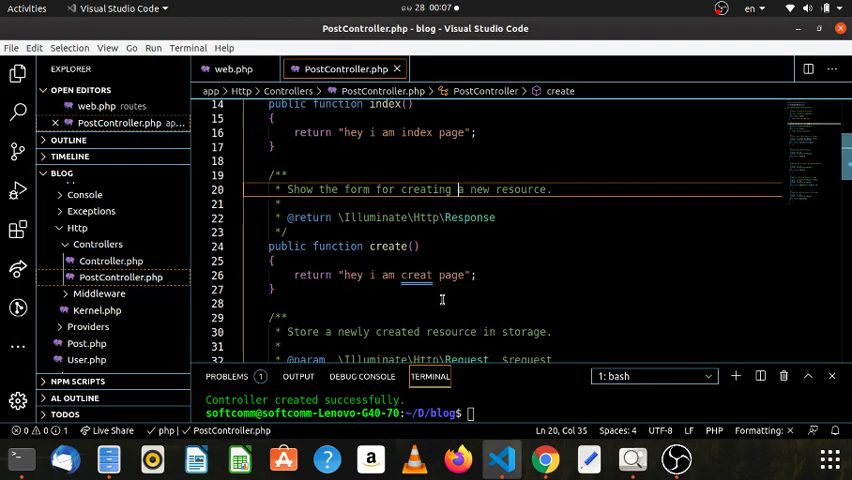
text(e)
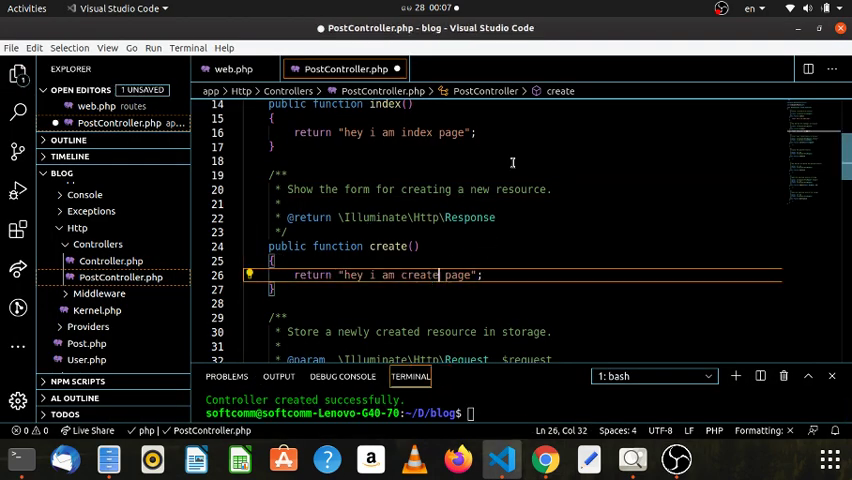
key(ctrl+s)
Step: Reload /posts/create to confirm the fix, then load 127.0.0.1:8000/posts again
key(alt+Tab)
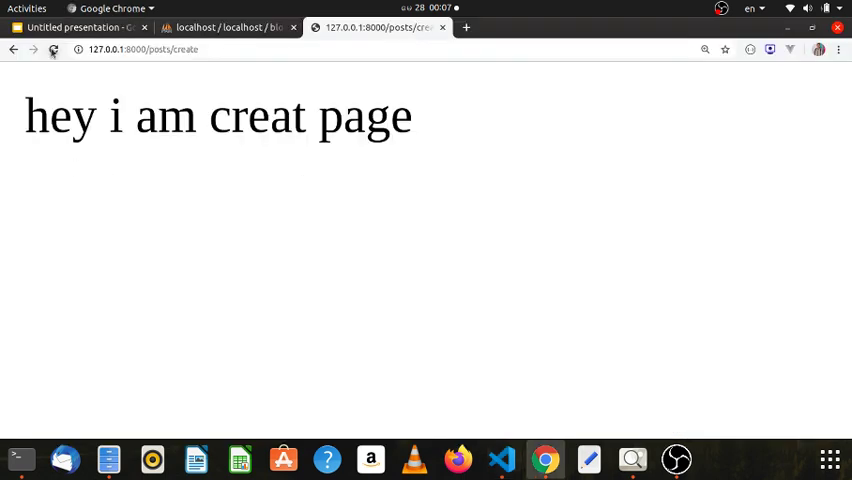
click(53, 49)
double_click(186, 49)
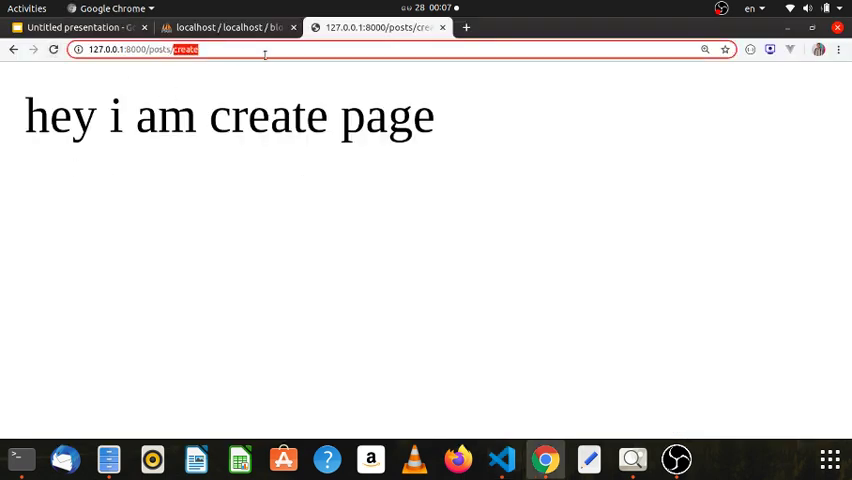
key(BackSpace)
key(BackSpace)
key(Return)
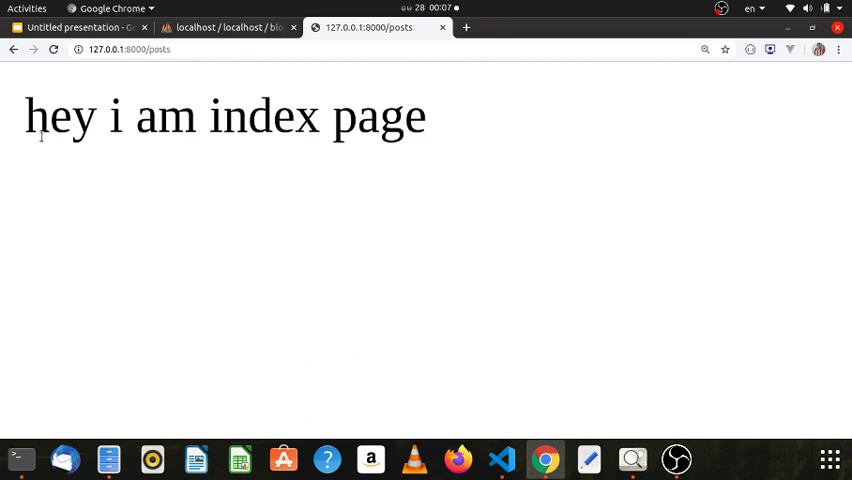
drag(41, 120, 420, 140)
click(510, 250)
Step: Replace the comment in edit() with return "i am edit"; and save PostController.php
key(alt+Tab)
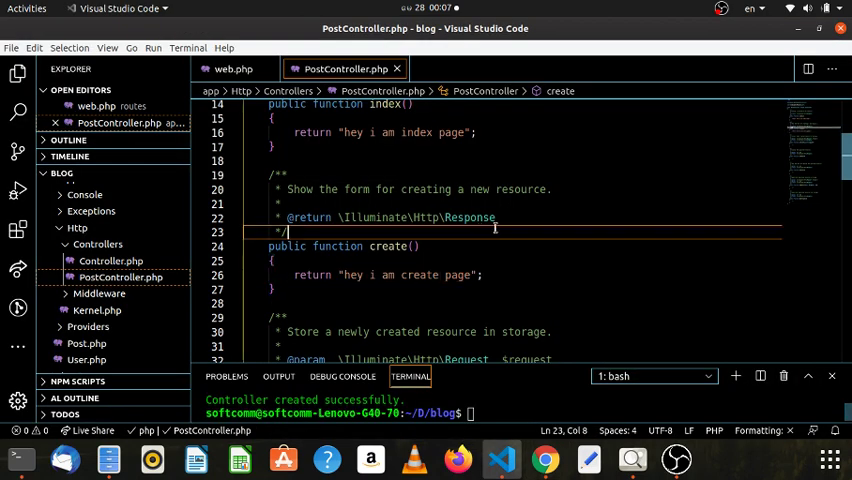
scroll(556, 260, down, 3)
scroll(556, 260, down, 3)
scroll(556, 260, down, 3)
scroll(556, 260, down, 3)
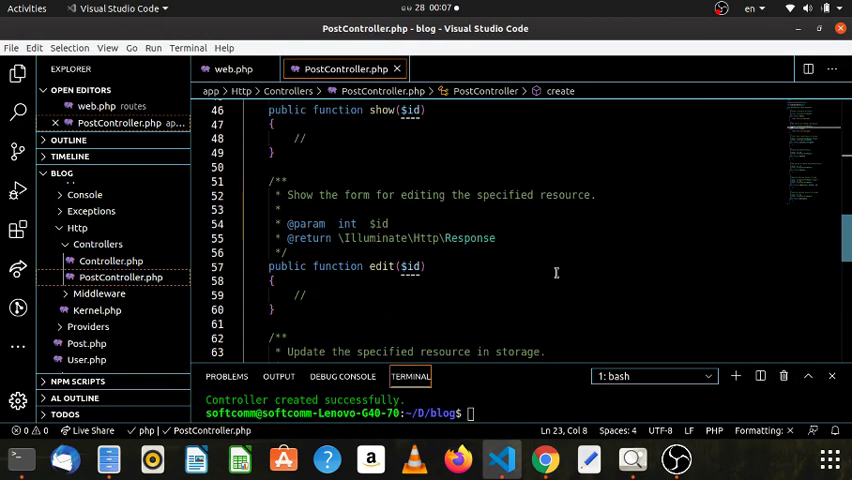
scroll(556, 272, down, 2)
click(446, 220)
key(BackSpace)
key(BackSpace)
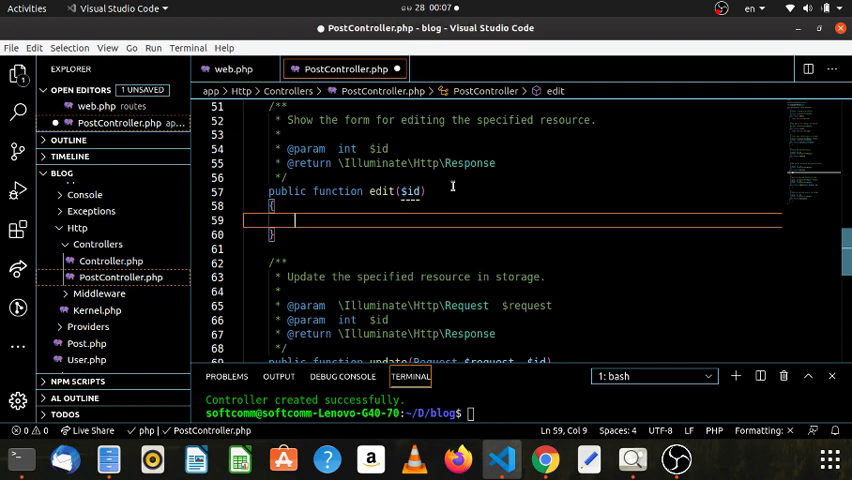
text(return)
key(Escape)
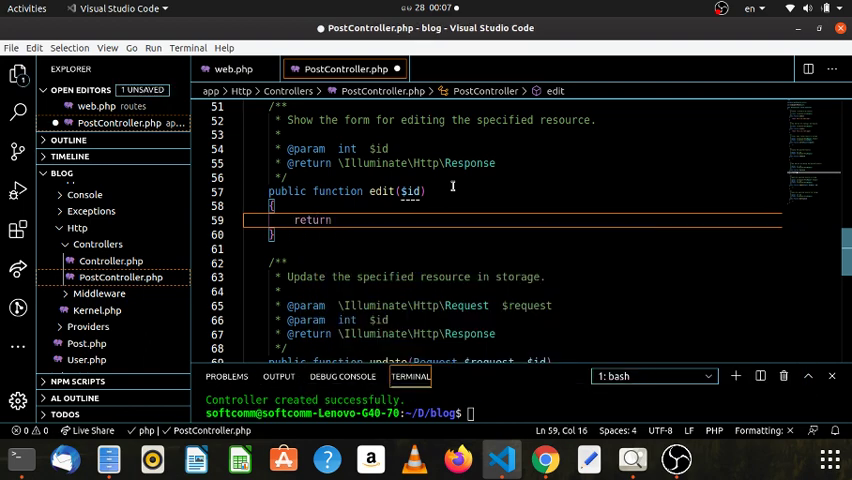
text(")
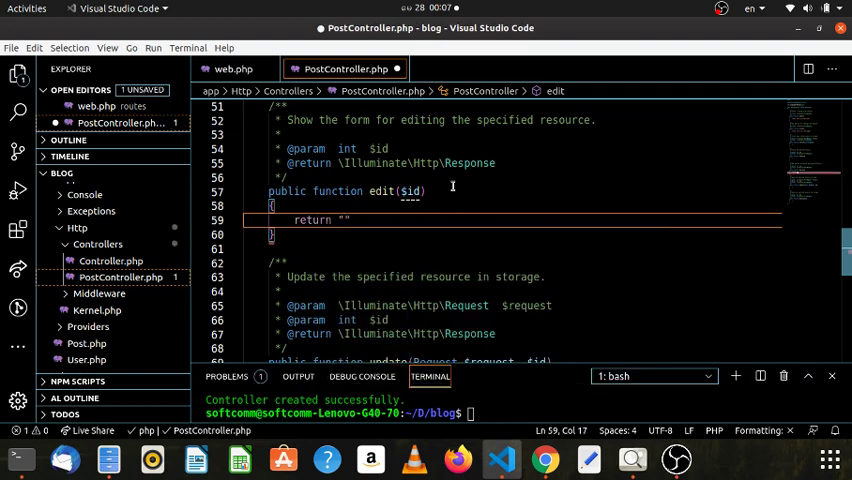
text(i am edit)
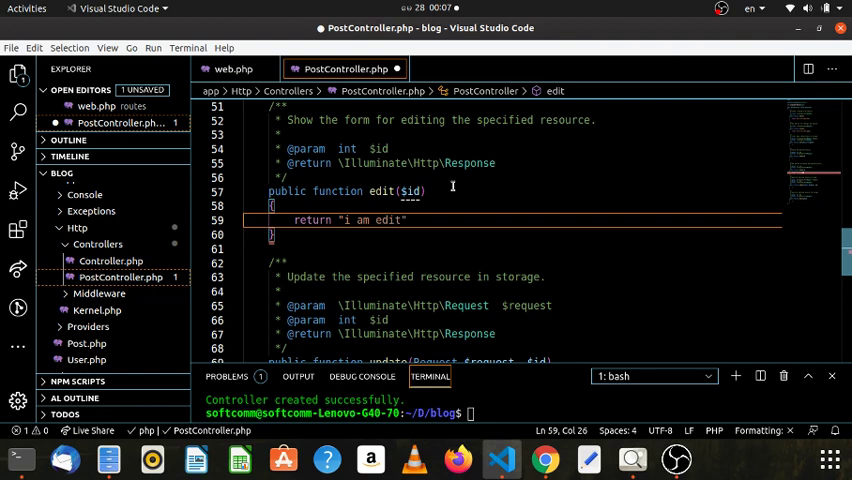
text(;)
key(ctrl+s)
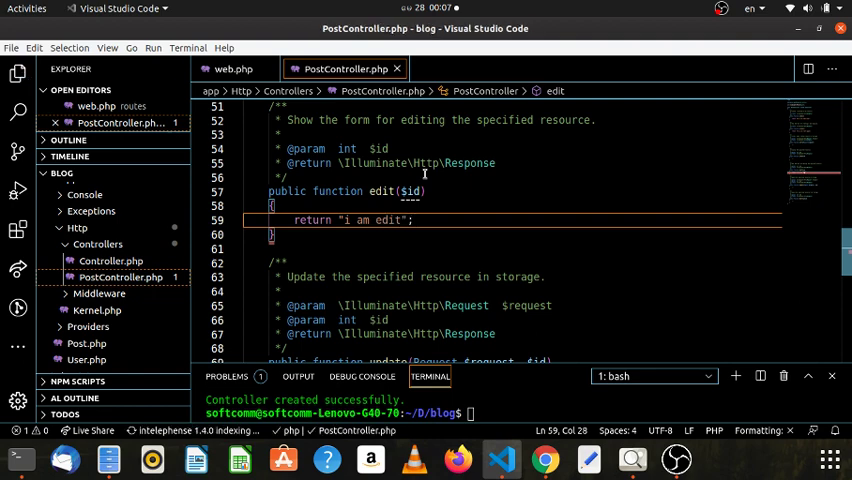
key(alt+Tab)
Step: Inspect the posts.edit route name and its posts/{post}/edit URI in route:list
click(17, 460)
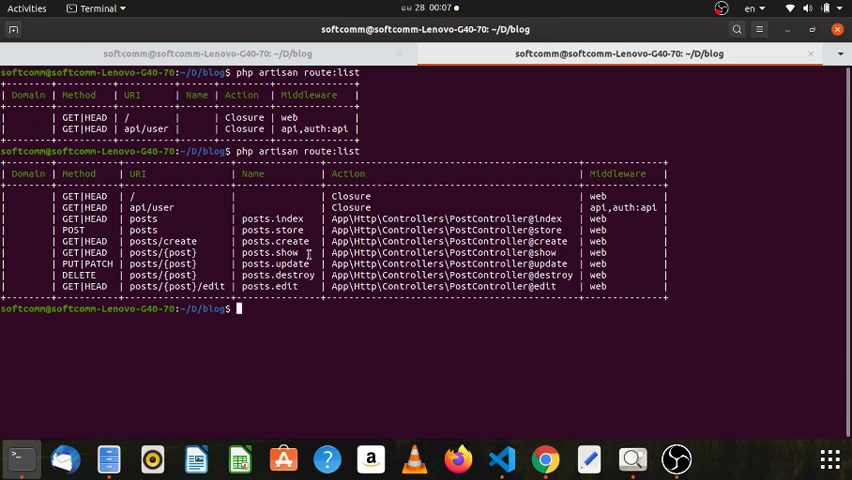
double_click(290, 286)
click(160, 286)
drag(131, 286, 226, 286)
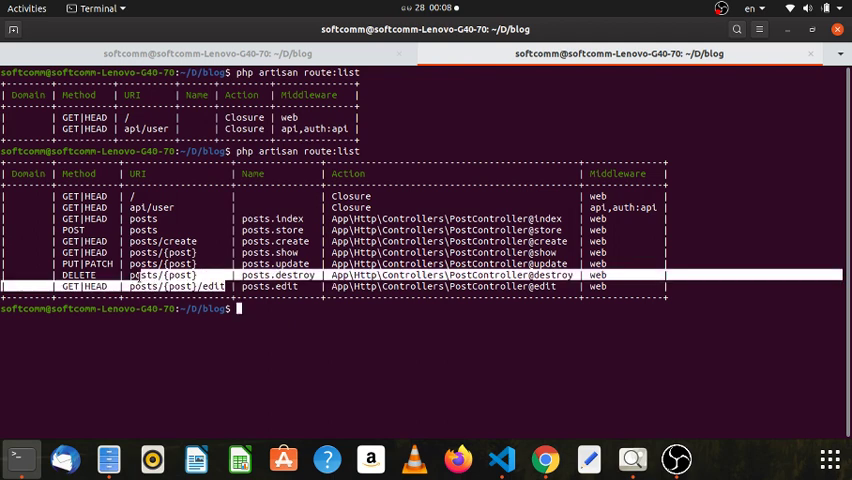
click(207, 288)
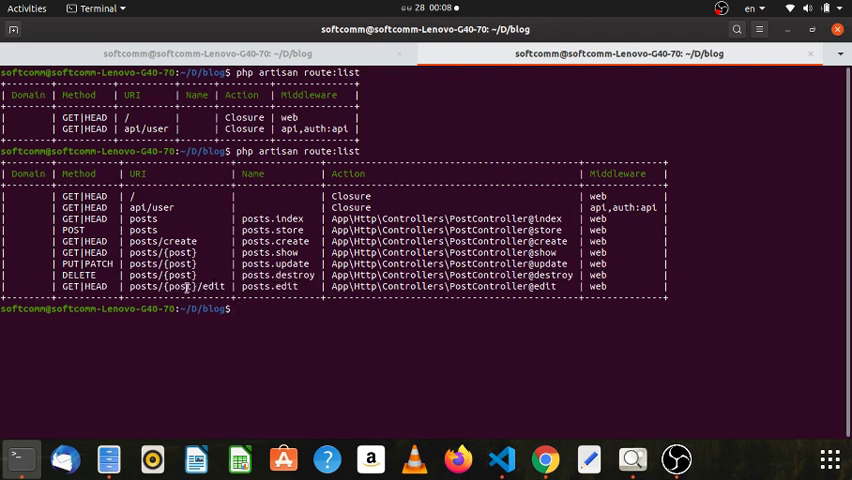
double_click(186, 288)
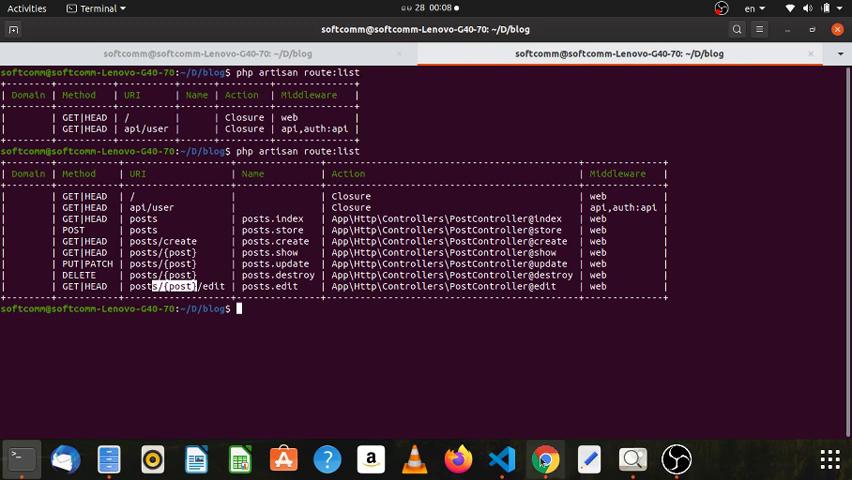
Step: Open 127.0.0.1:8000/posts/1/edit in Chrome to confirm "i am edit", then return to VS Code
key(alt+Tab)
click(232, 49)
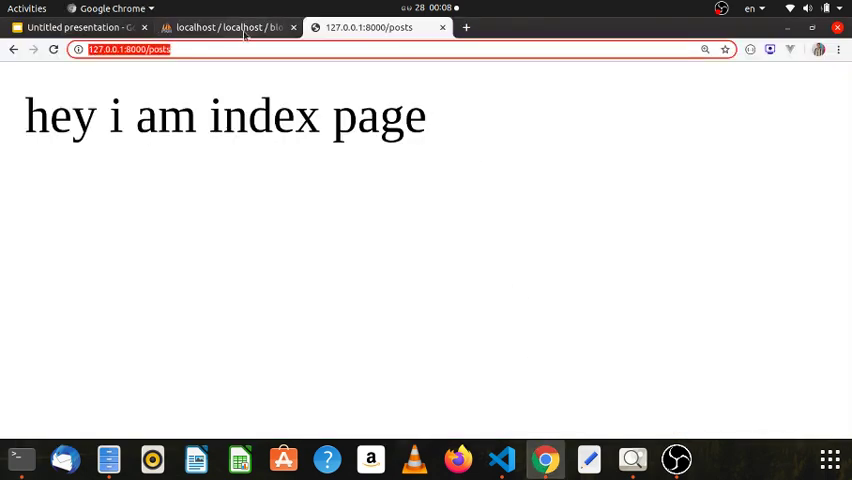
key(End)
text(/1)
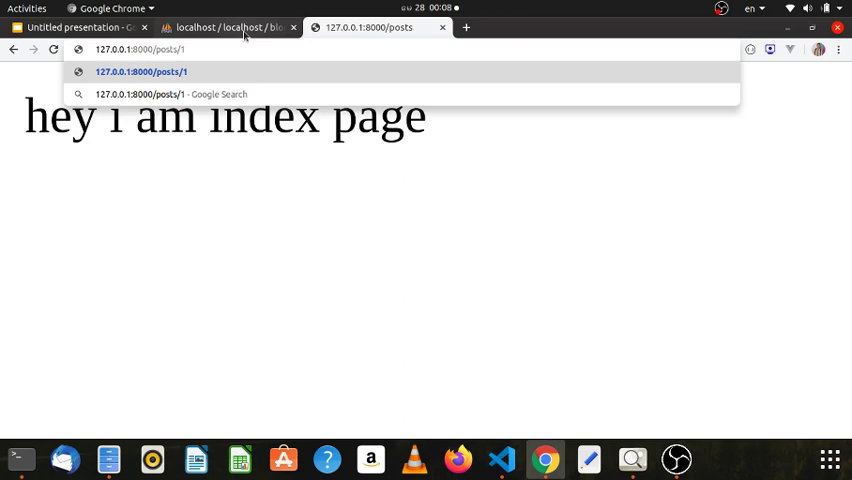
text(/edit)
key(Return)
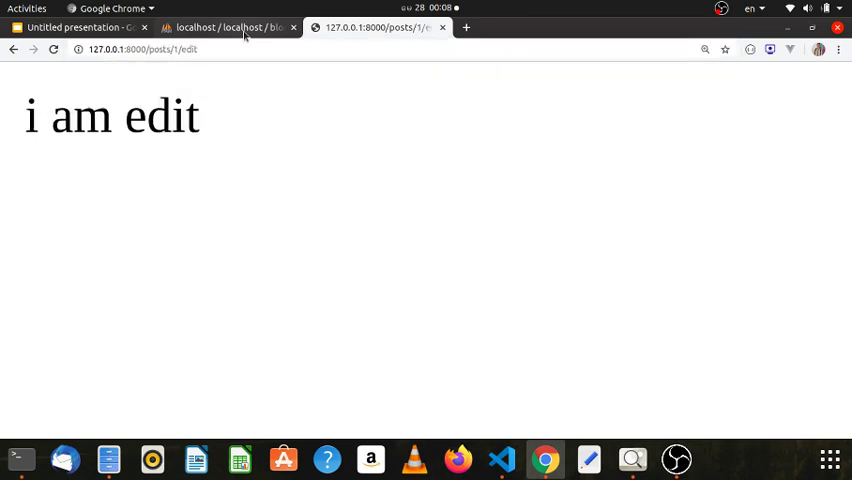
drag(12, 100, 260, 124)
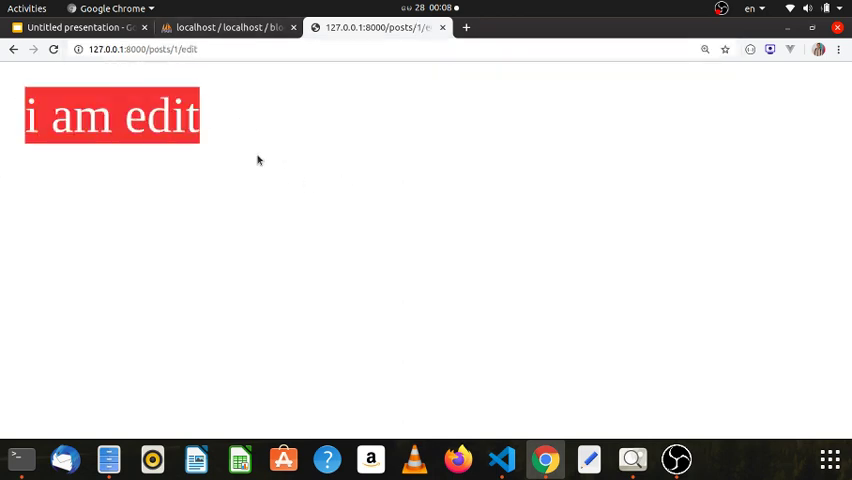
click(214, 115)
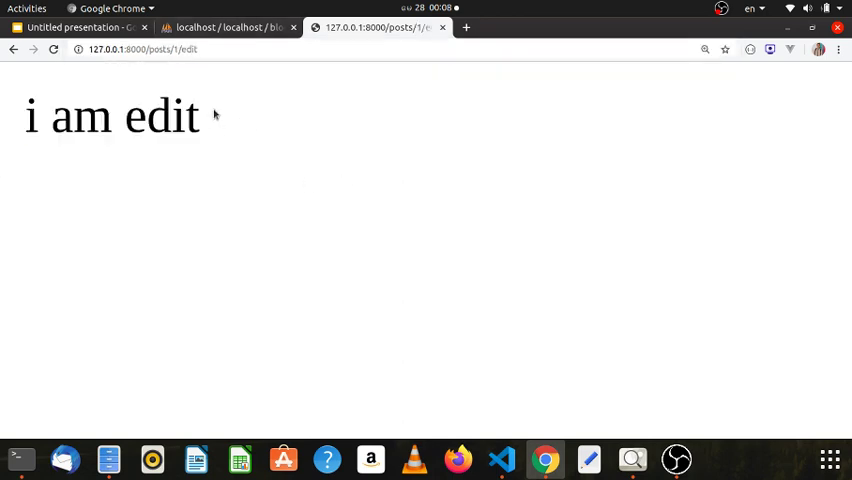
click(501, 460)
Step: Make edit() return 'i am edit' followed by the $id parameter, and save
click(416, 191)
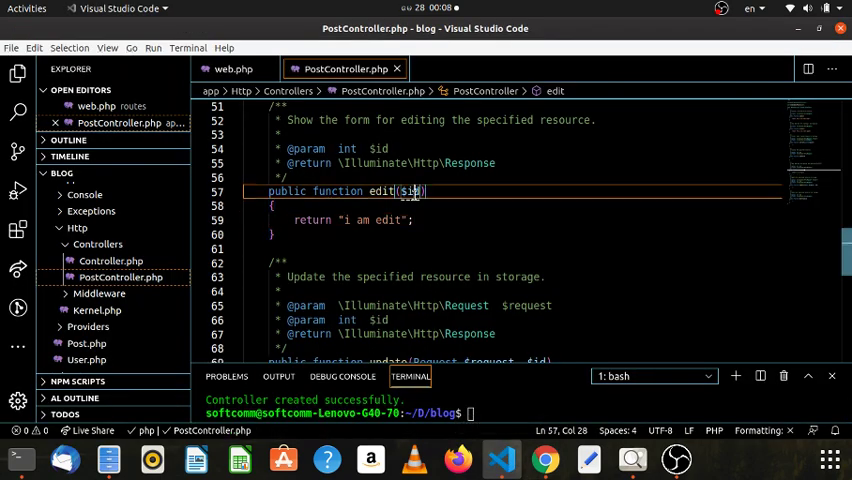
click(445, 248)
click(413, 220)
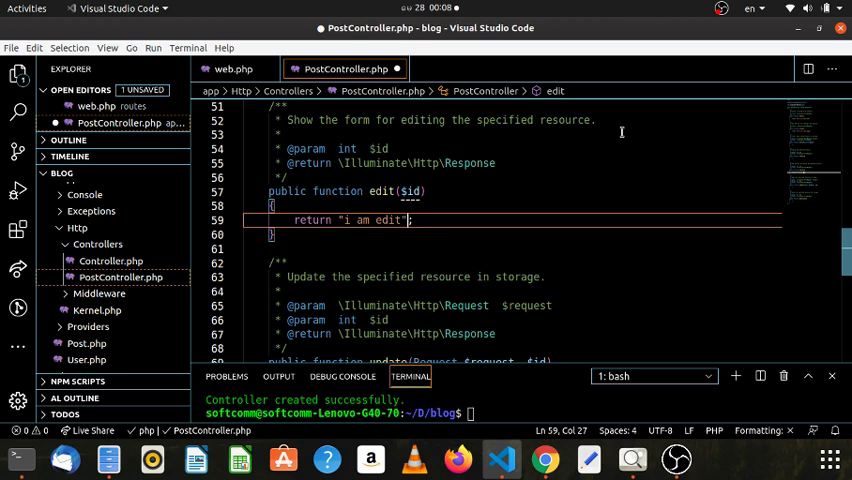
text( . $id)
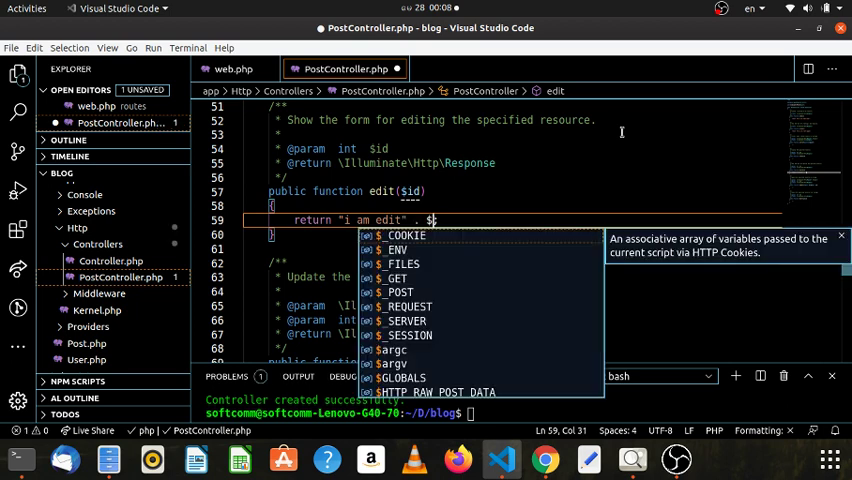
key(ctrl+s)
click(476, 250)
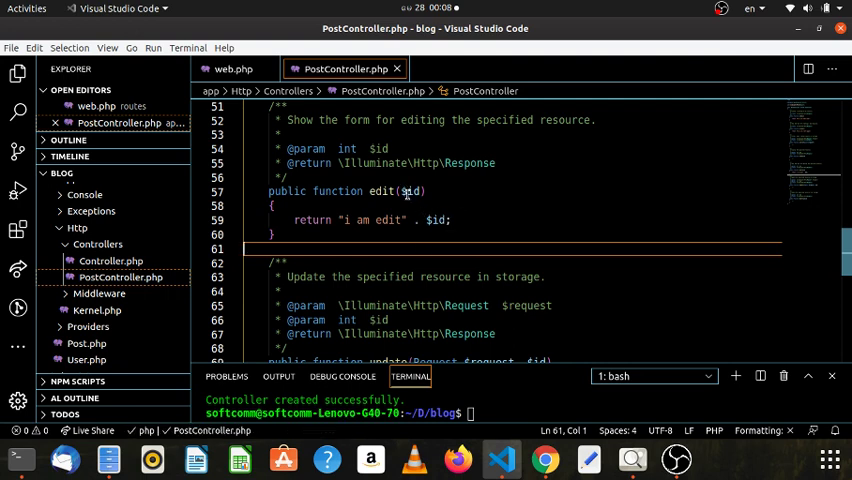
drag(406, 190, 420, 191)
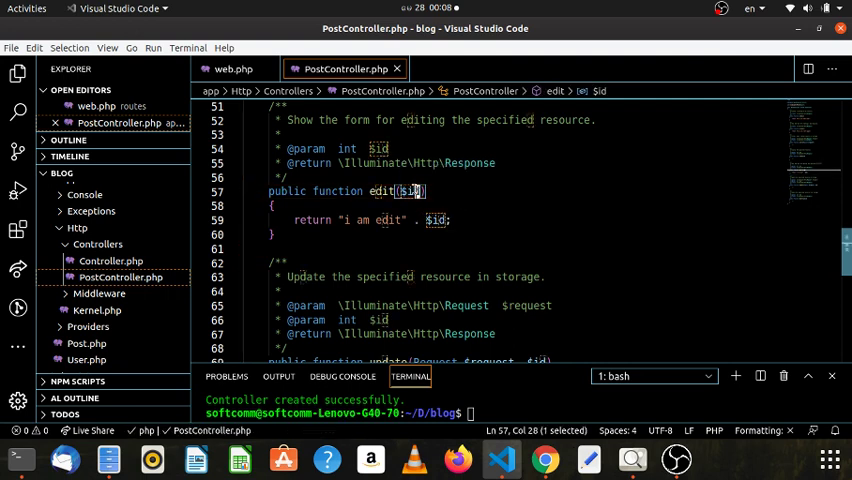
click(437, 219)
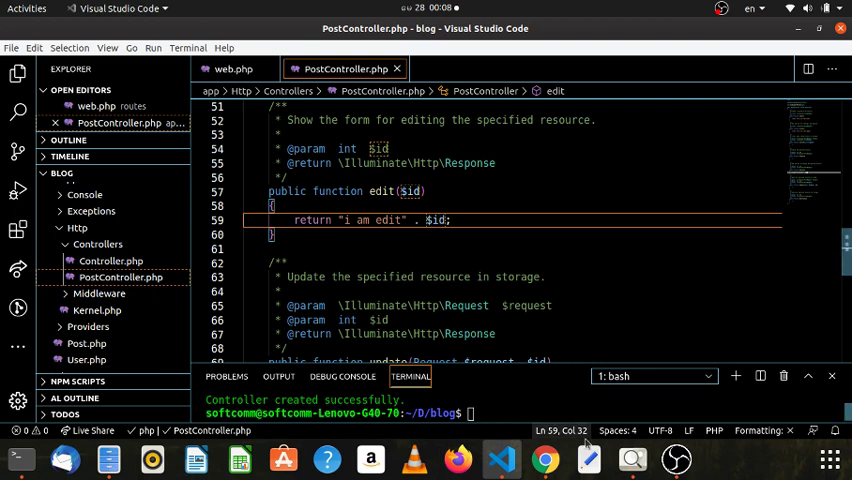
Step: Reload the edit page in Chrome, then load /posts/9/edit showing "i am edit9"
click(545, 460)
click(53, 49)
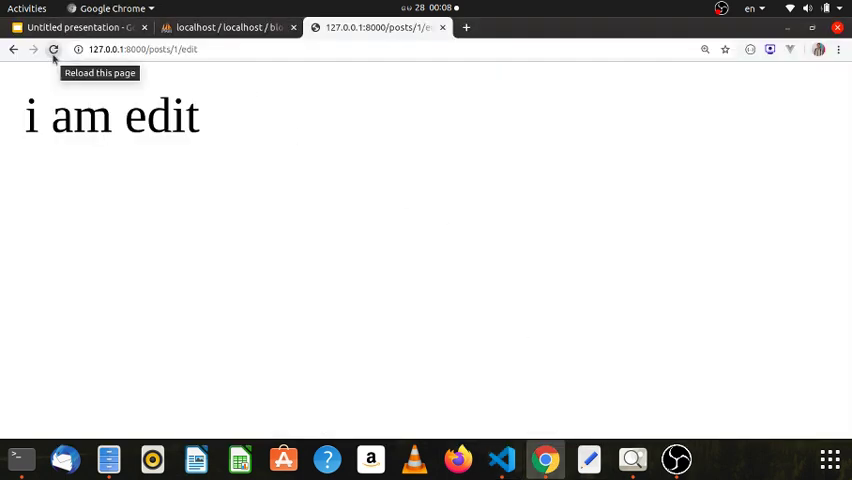
drag(230, 118, 160, 118)
click(204, 130)
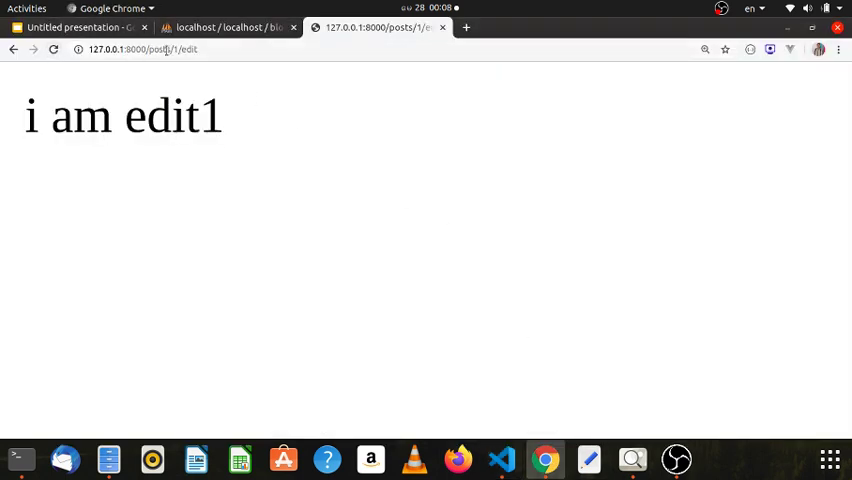
drag(180, 49, 174, 49)
text(9)
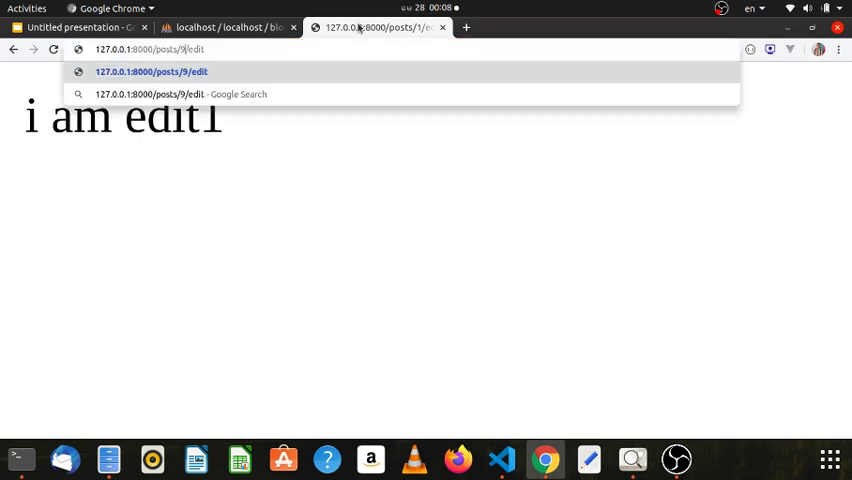
key(Return)
drag(236, 124, 40, 118)
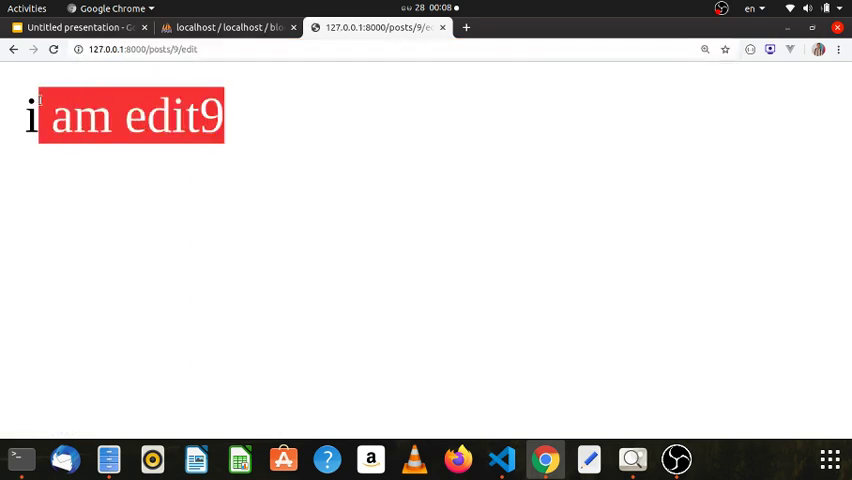
click(236, 124)
Step: Trim the address to /posts to load the index page, and select its text
click(190, 49)
drag(200, 49, 170, 49)
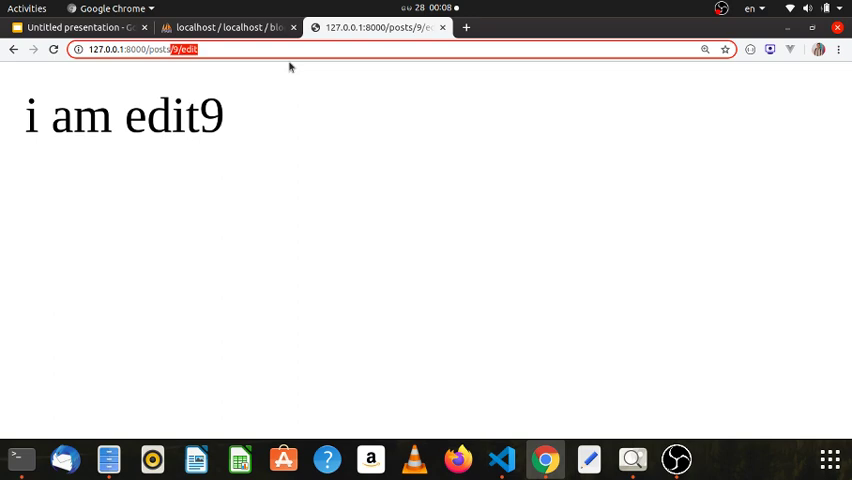
key(BackSpace)
key(Return)
drag(427, 118, 110, 118)
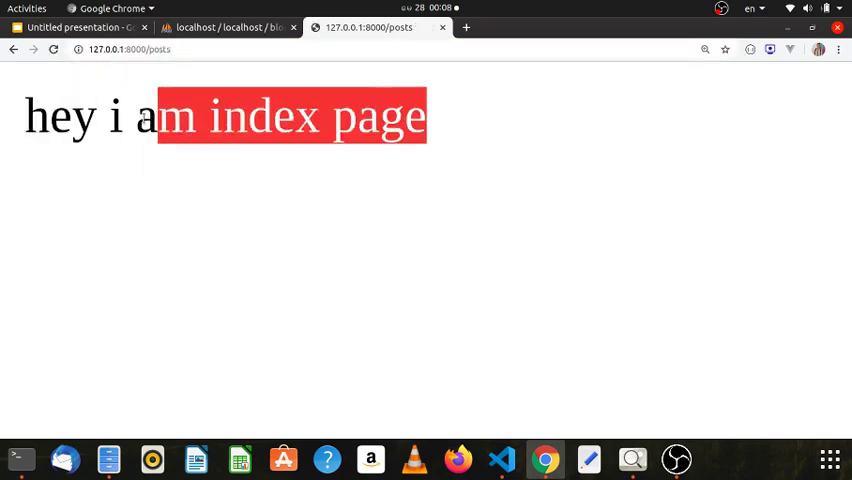
drag(250, 118, 222, 49)
key(End)
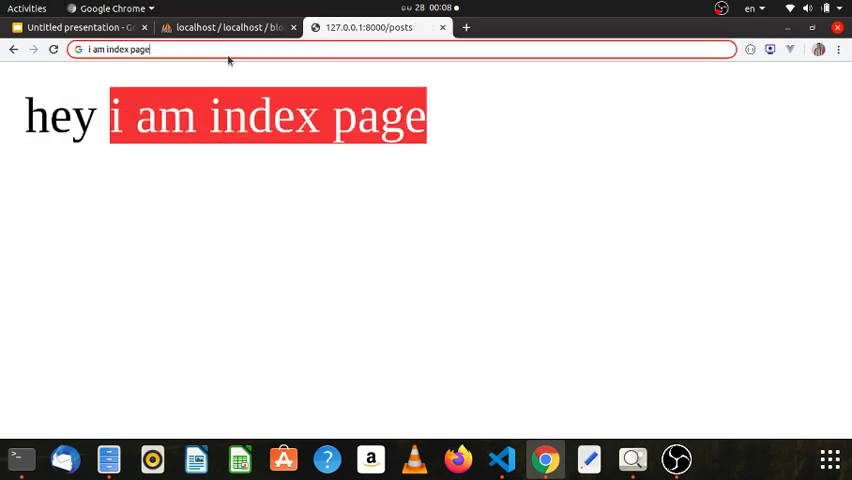
Step: Go back to /posts/9/edit and reload it, then delete 'edit' from the address and load posts
click(373, 207)
click(13, 49)
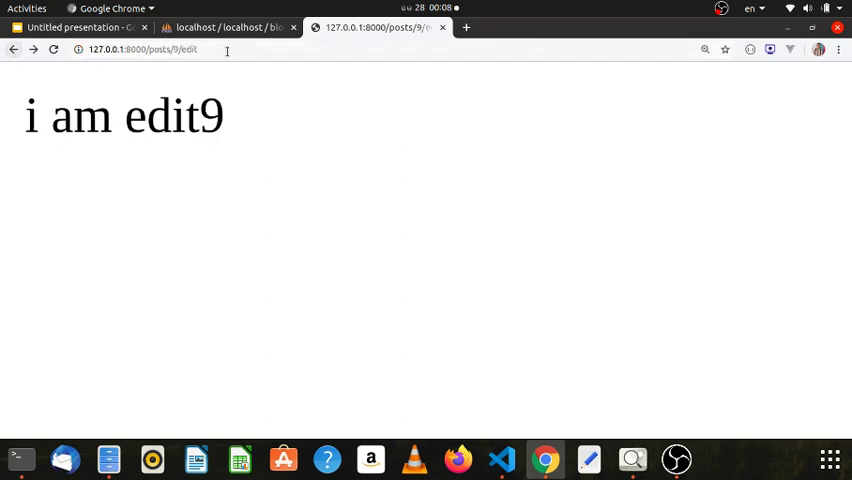
click(243, 49)
key(Return)
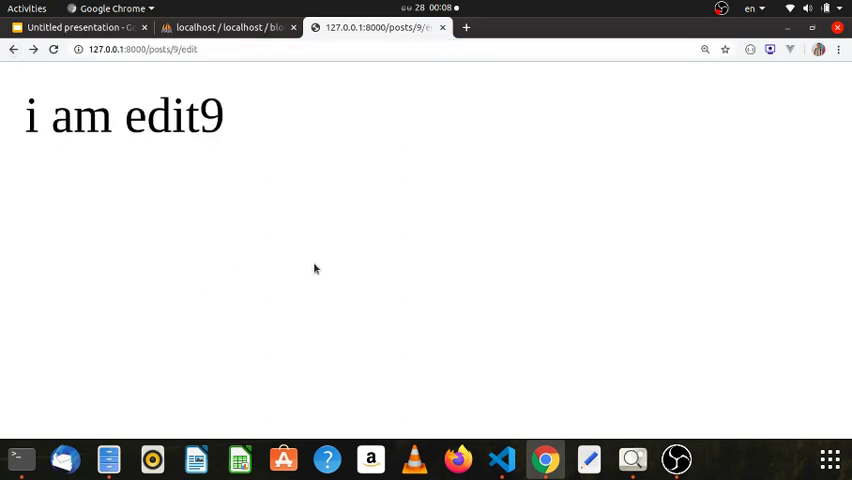
double_click(230, 50)
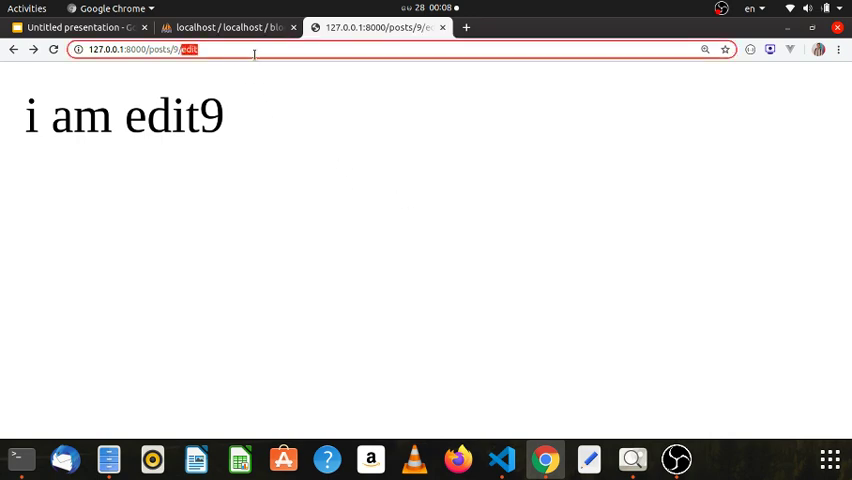
key(BackSpace)
key(BackSpace)
key(BackSpace)
key(BackSpace)
key(Return)
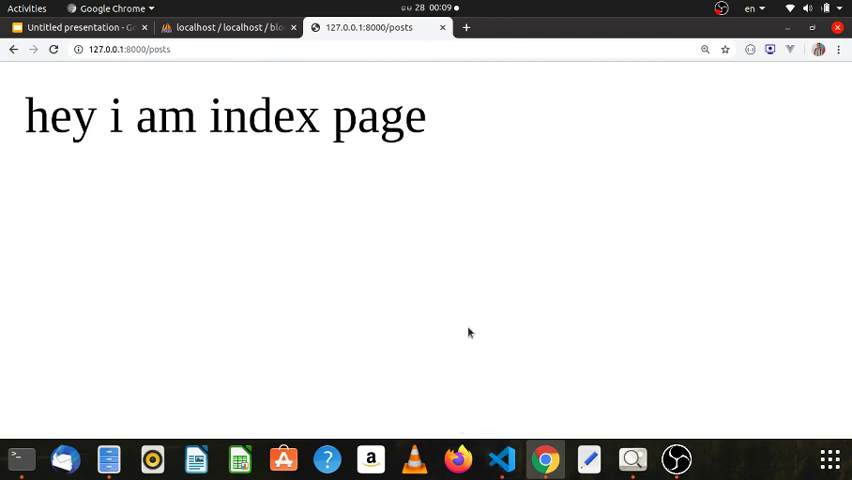
Step: Expand resources > views and create a new 'post' folder inside views
click(501, 460)
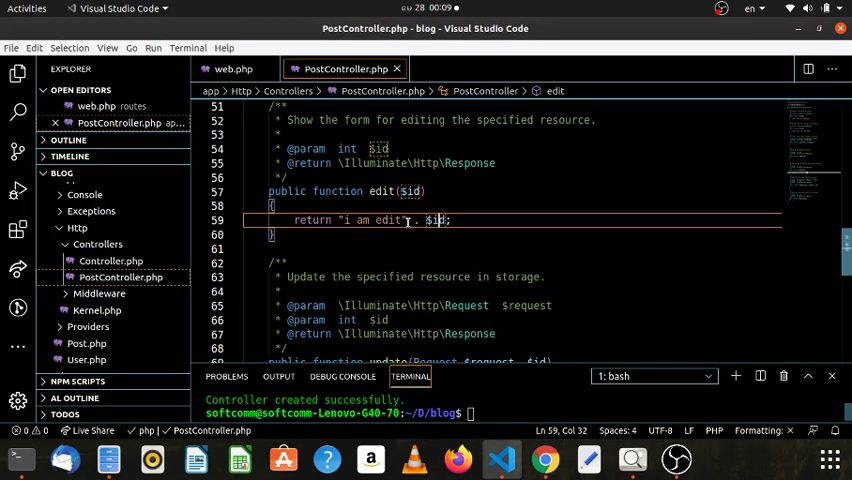
click(57, 295)
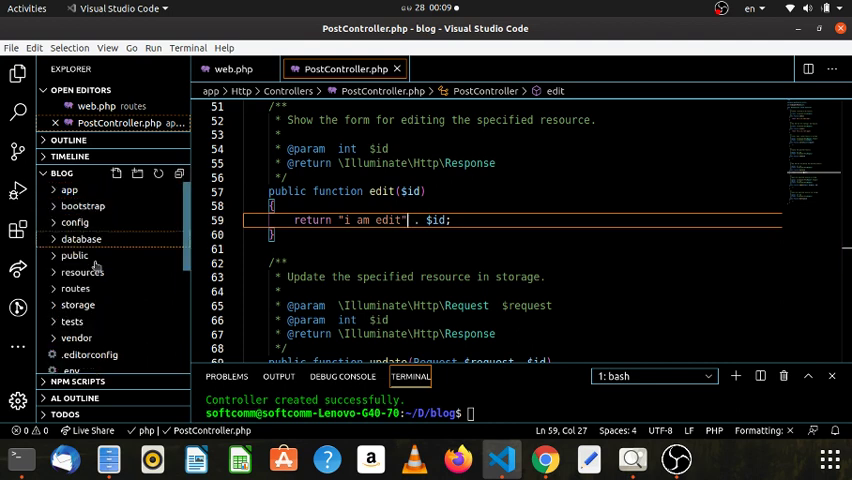
click(82, 272)
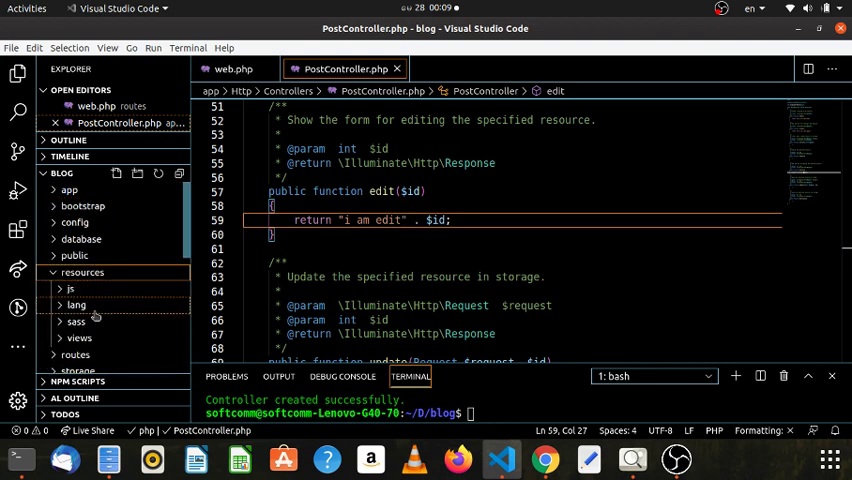
scroll(90, 300, down, 2)
click(79, 300)
scroll(90, 280, down, 2)
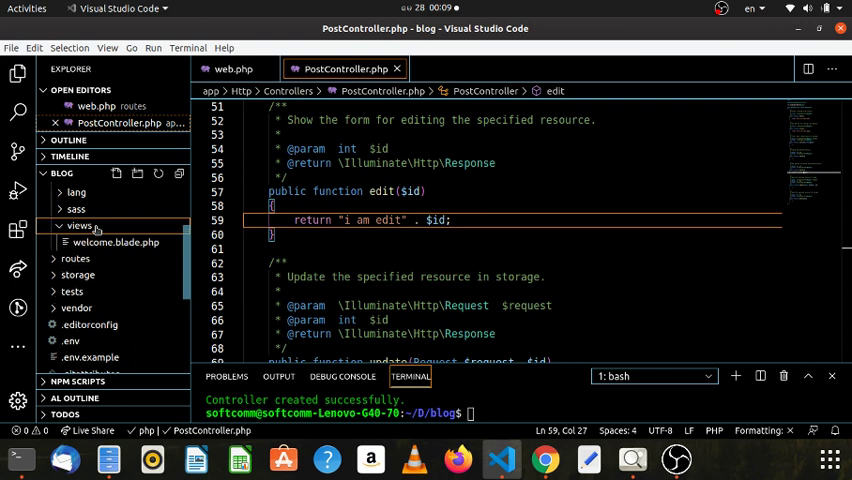
right_click(97, 228)
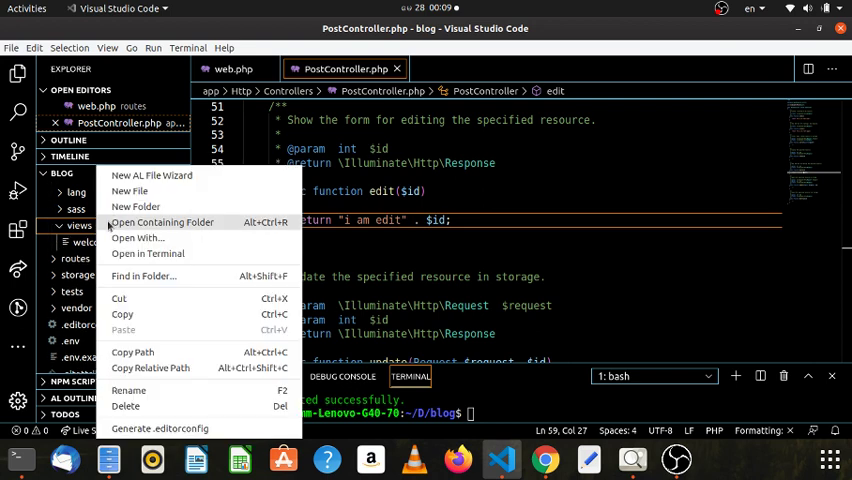
click(160, 205)
text(post)
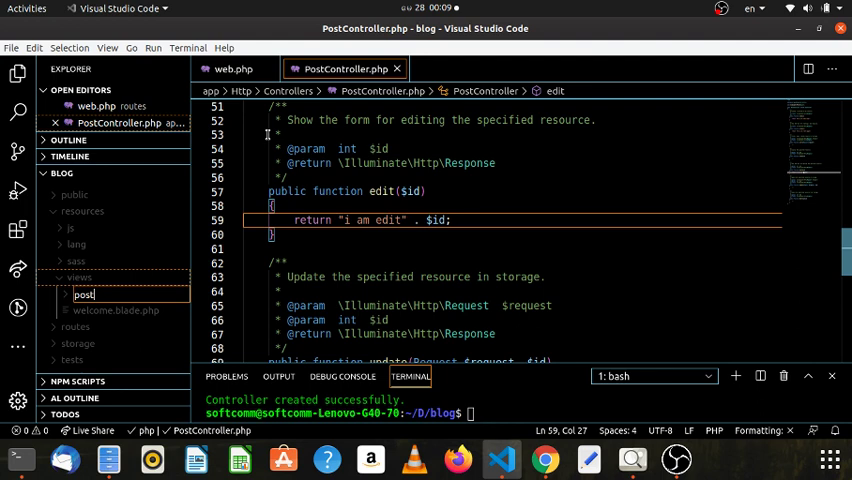
key(Return)
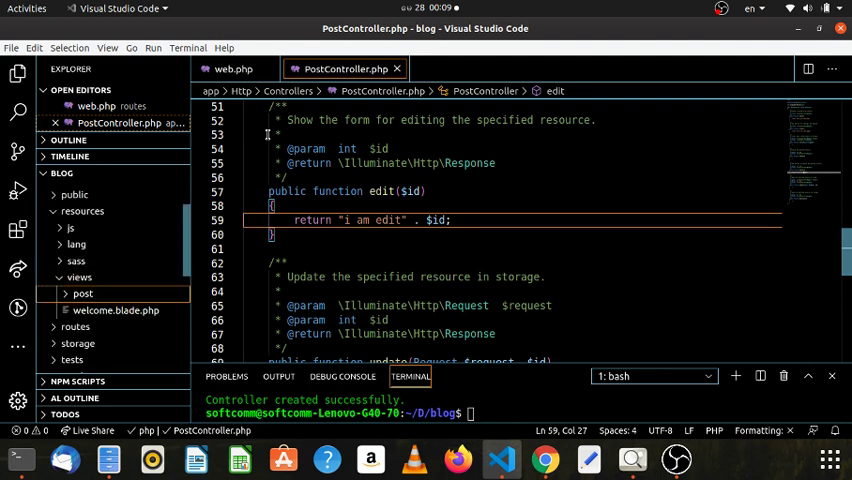
Step: Create an empty index.blade.php file inside the post folder
right_click(102, 297)
click(150, 48)
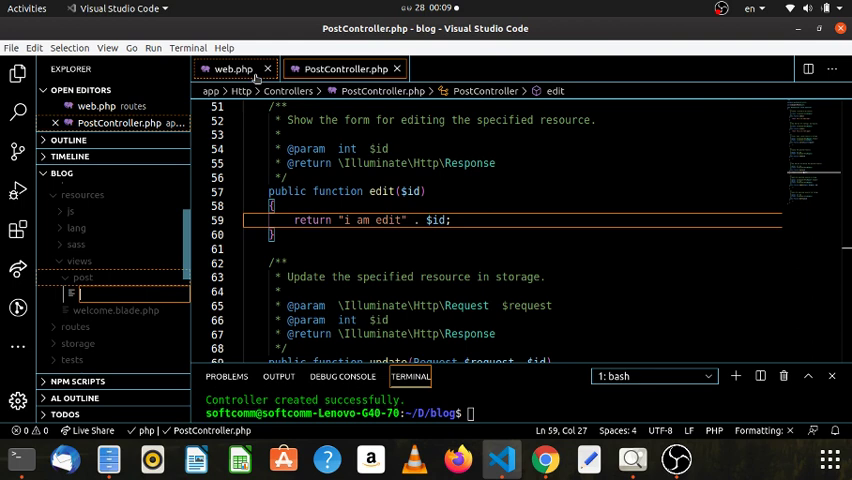
text(index.blade.php)
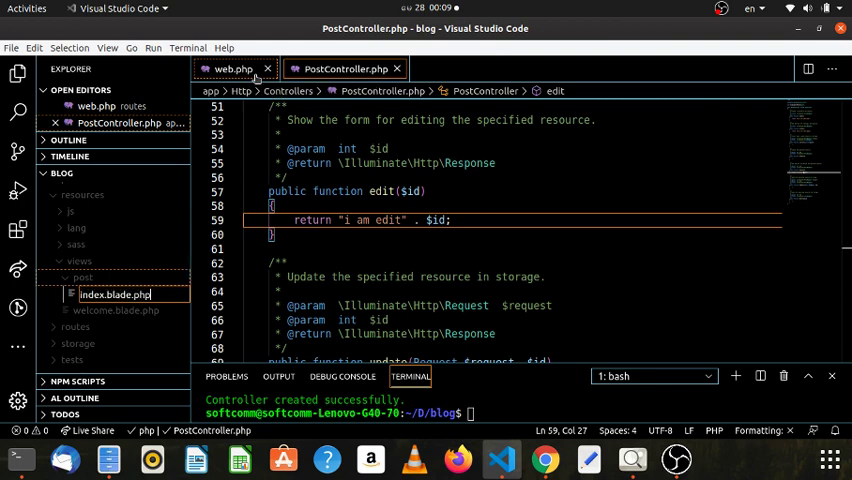
key(Return)
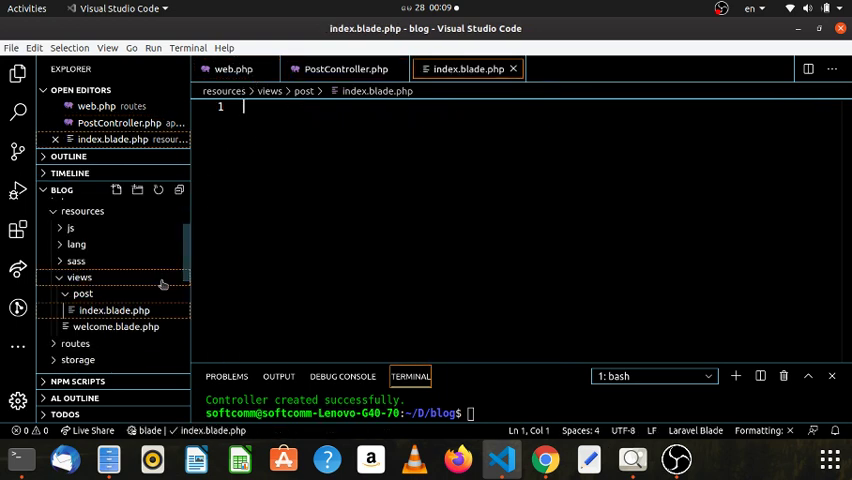
Step: Add an empty create.blade.php file to the post views folder
click(99, 293)
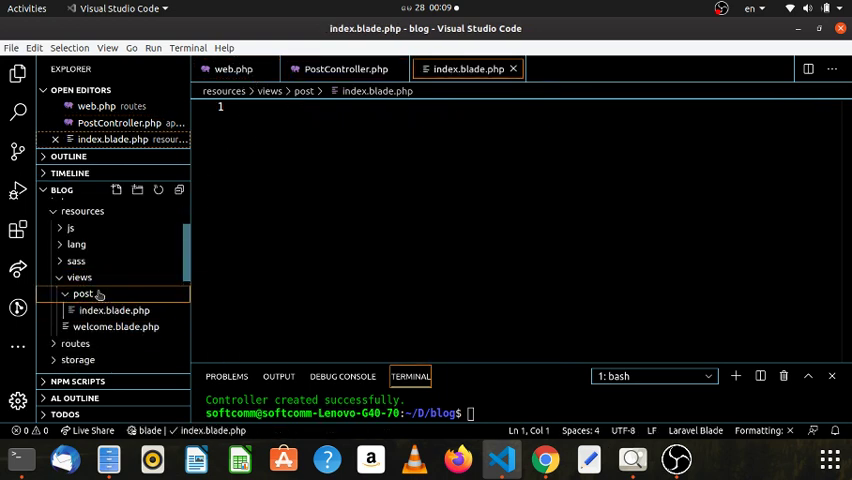
right_click(99, 293)
click(131, 43)
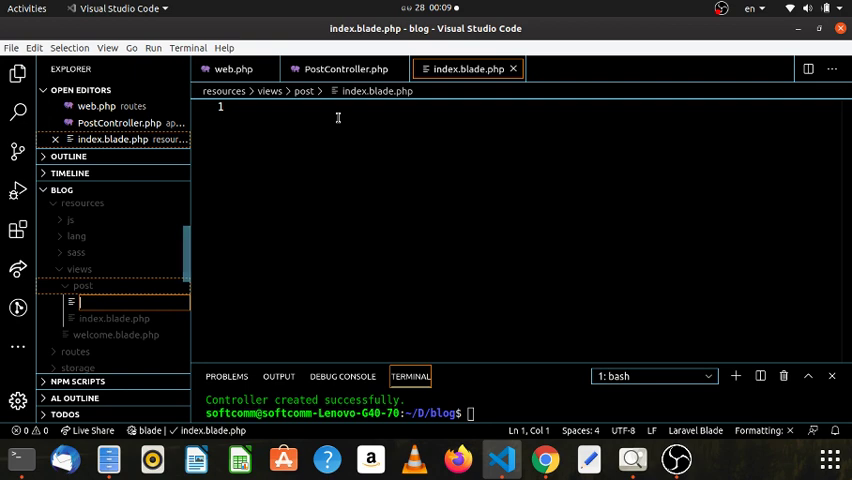
text(create.blade.php)
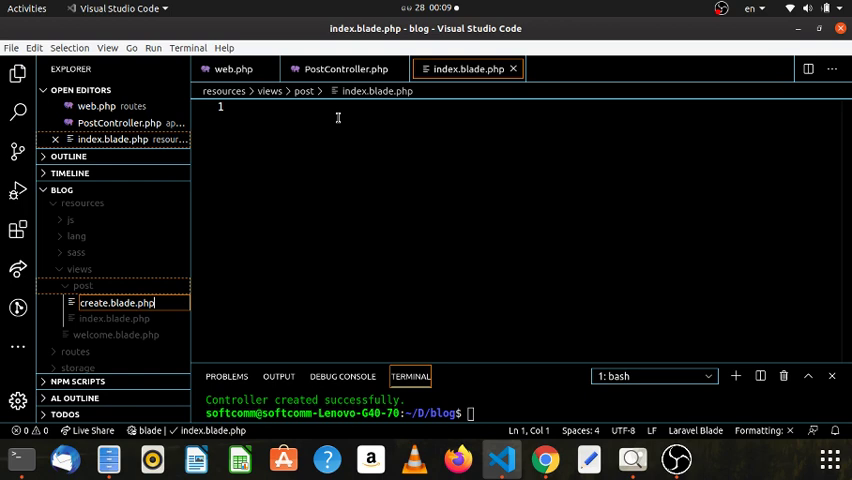
key(Return)
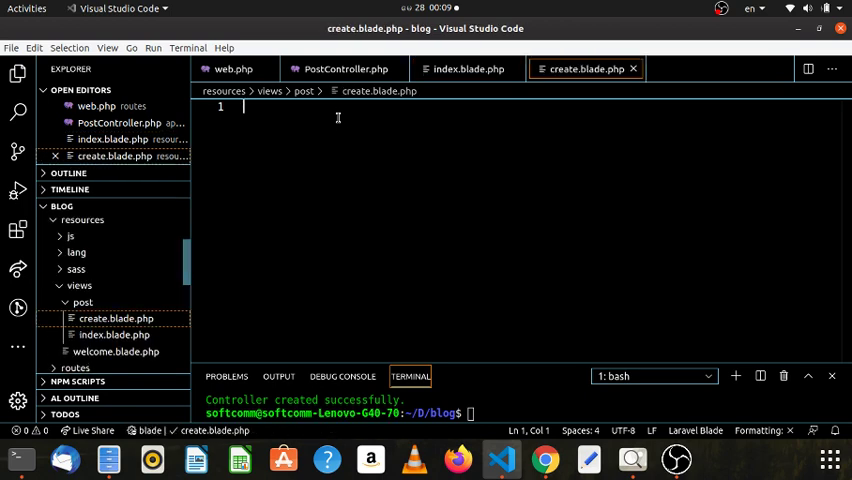
Step: Add an empty edit.blade.php file to the post views folder
click(83, 302)
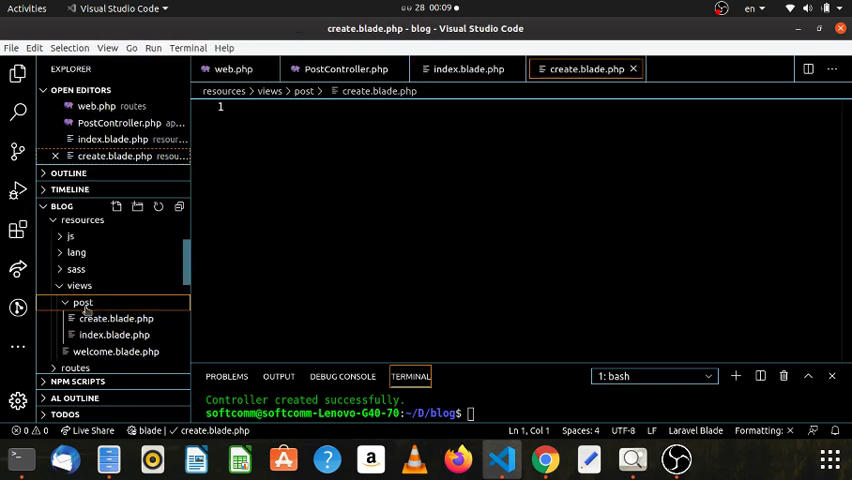
right_click(100, 303)
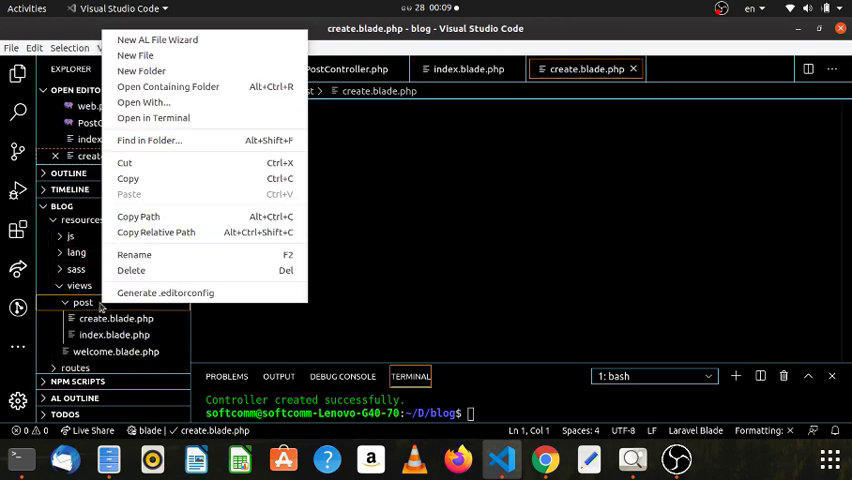
click(157, 57)
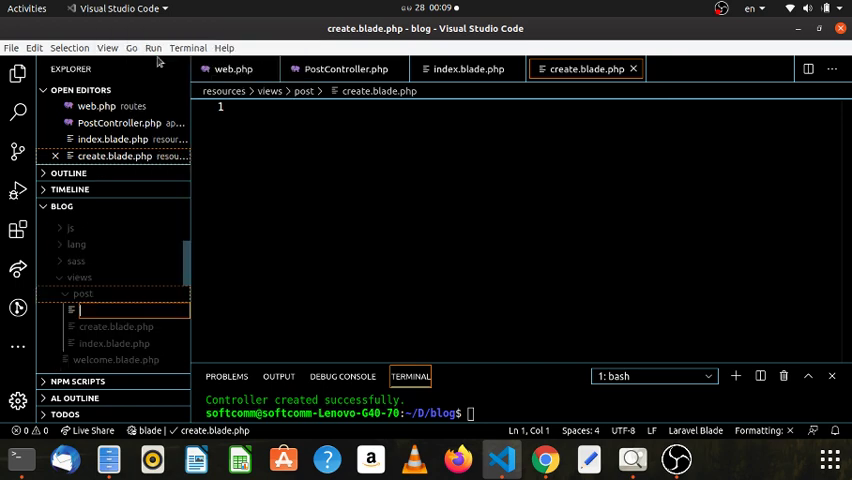
text(edit.blade.php)
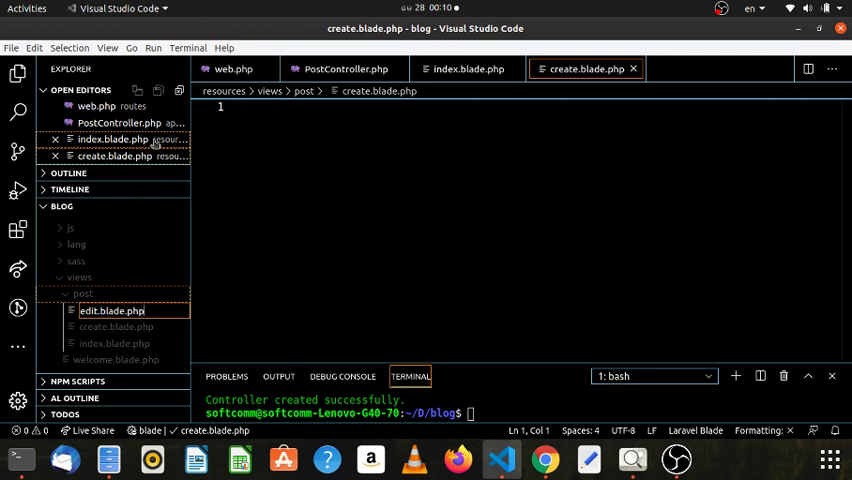
key(Return)
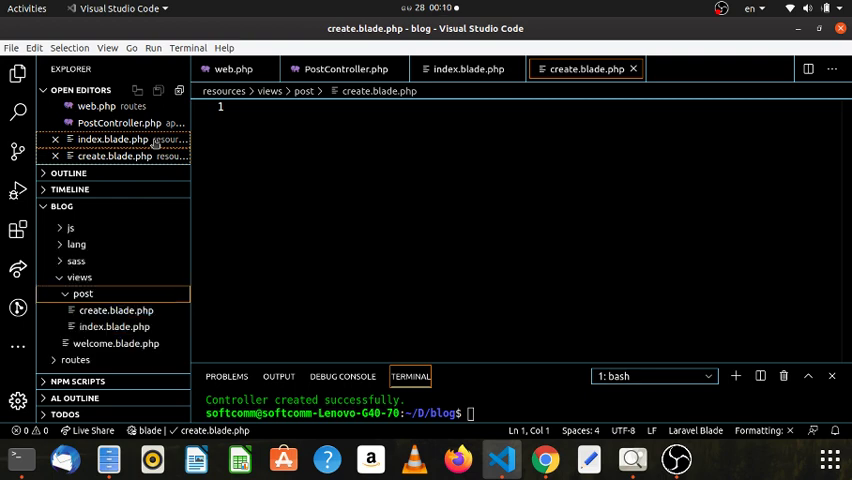
scroll(101, 330, down, 3)
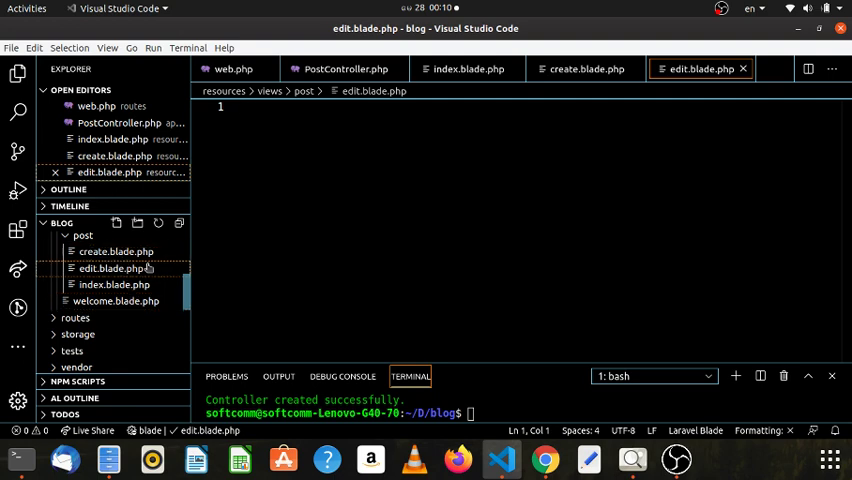
Step: Start a new show.blade.php file in the post folder, fixing the mistyped name
click(84, 235)
scroll(96, 238, up, 3)
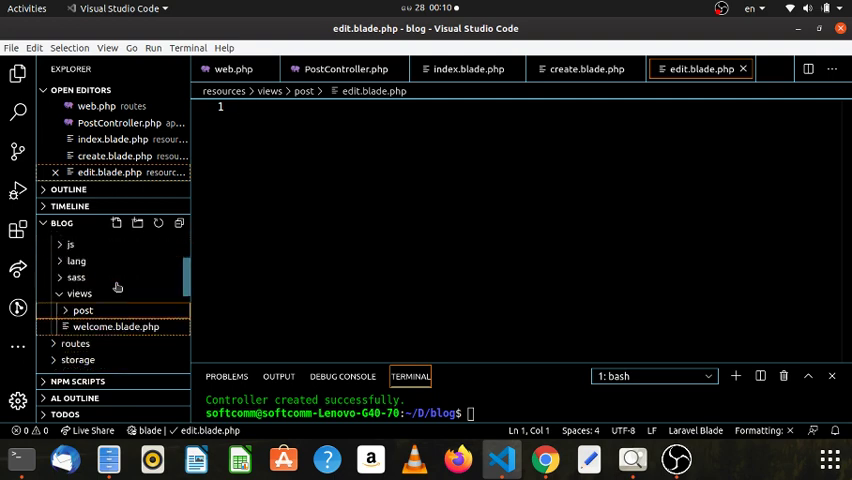
click(101, 312)
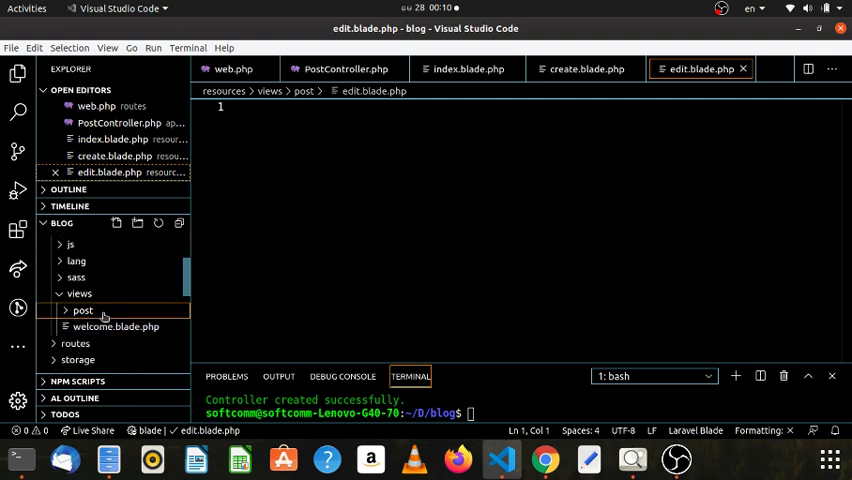
click(101, 312)
right_click(101, 312)
click(137, 64)
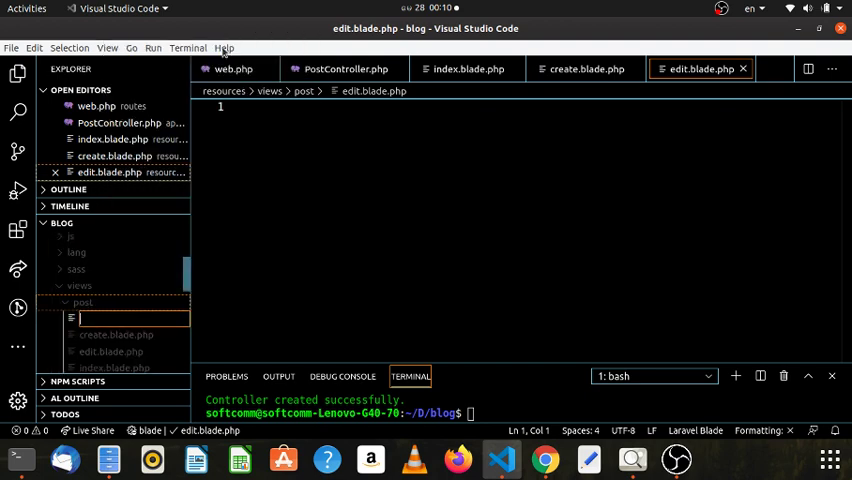
text(del)
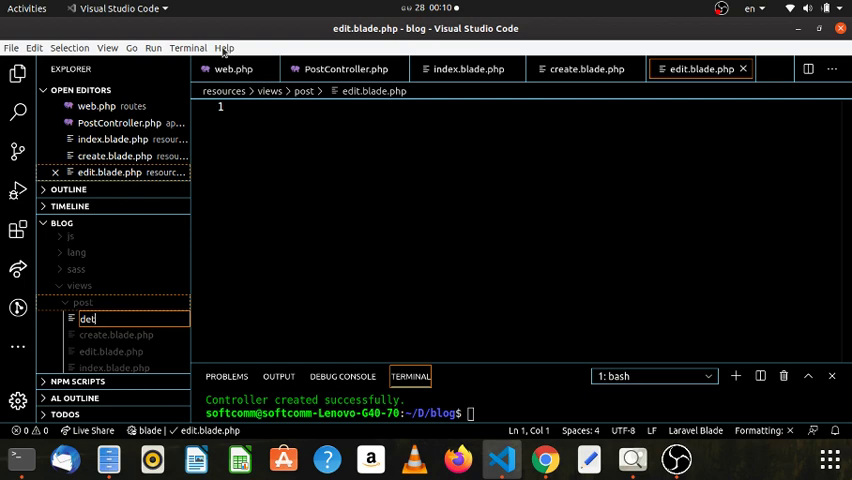
key(BackSpace)
key(BackSpace)
key(BackSpace)
text(s)
Step: Finish creating show.blade.php and bring up the index view file
key(Return)
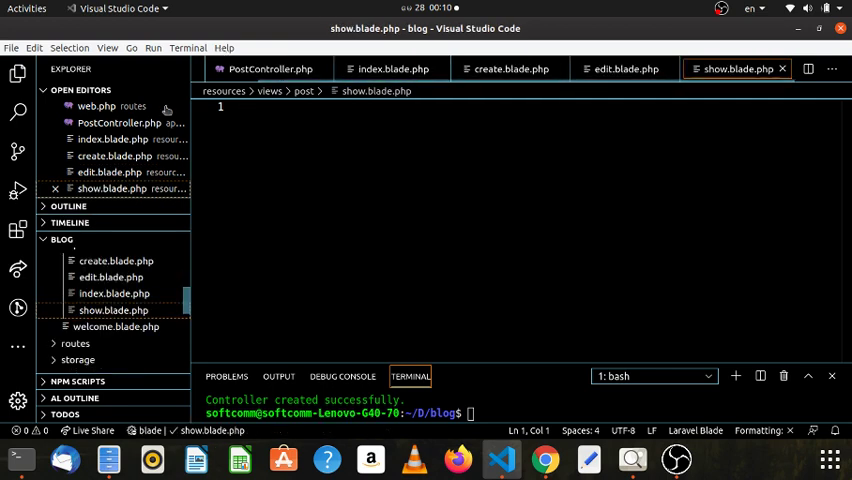
scroll(105, 330, down, 3)
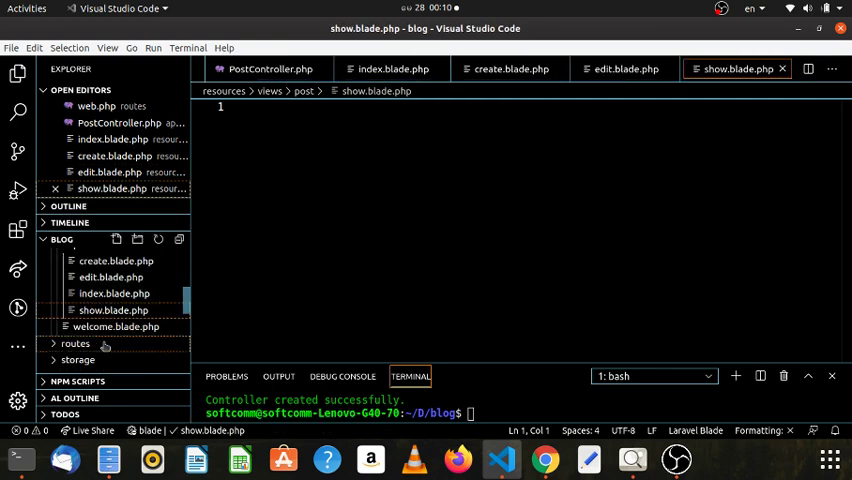
click(116, 261)
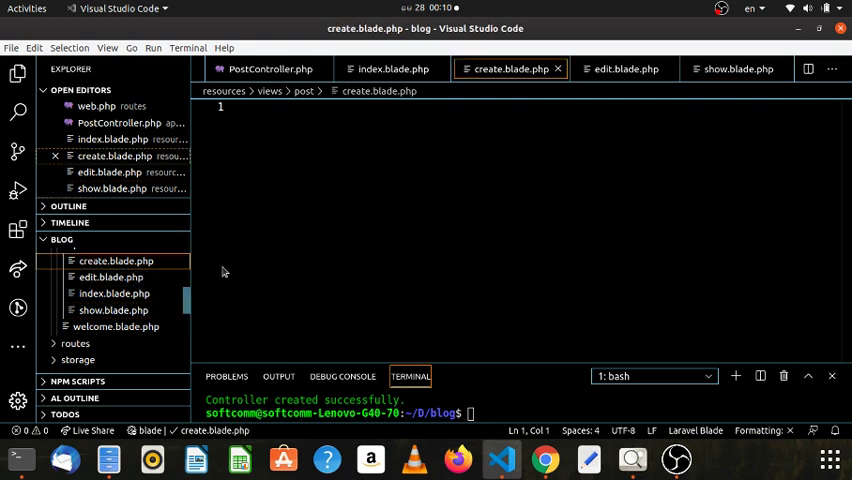
click(114, 293)
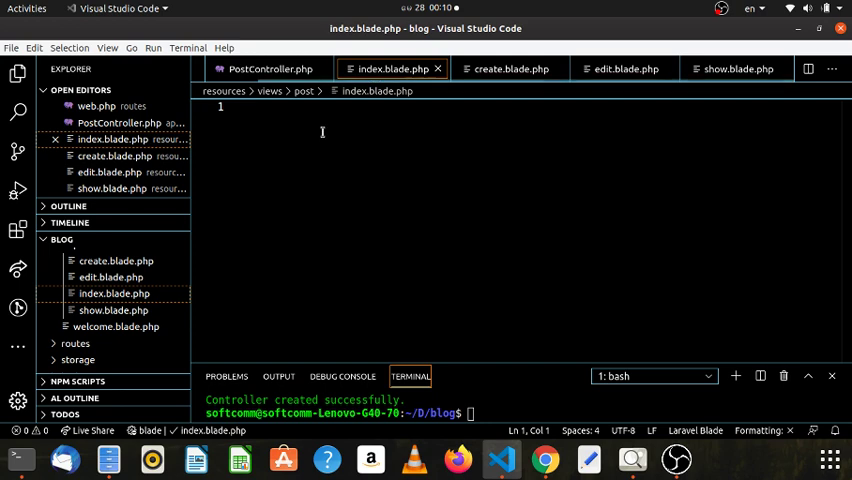
text(ht)
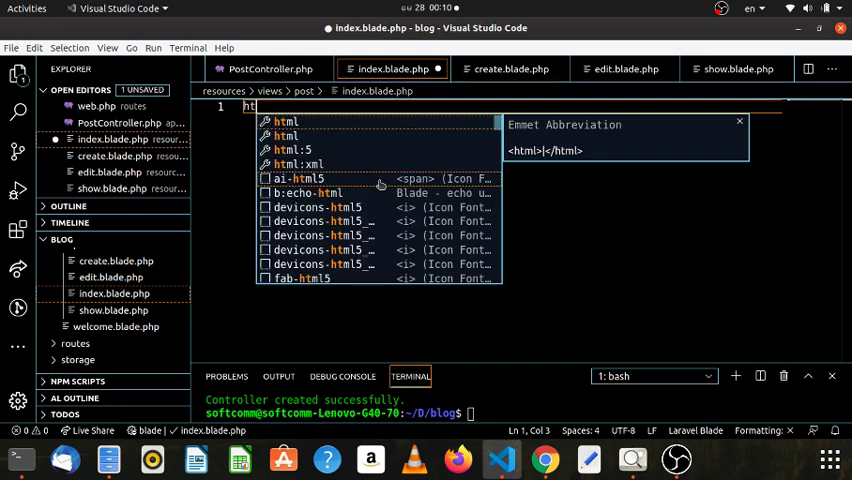
text(ml:5)
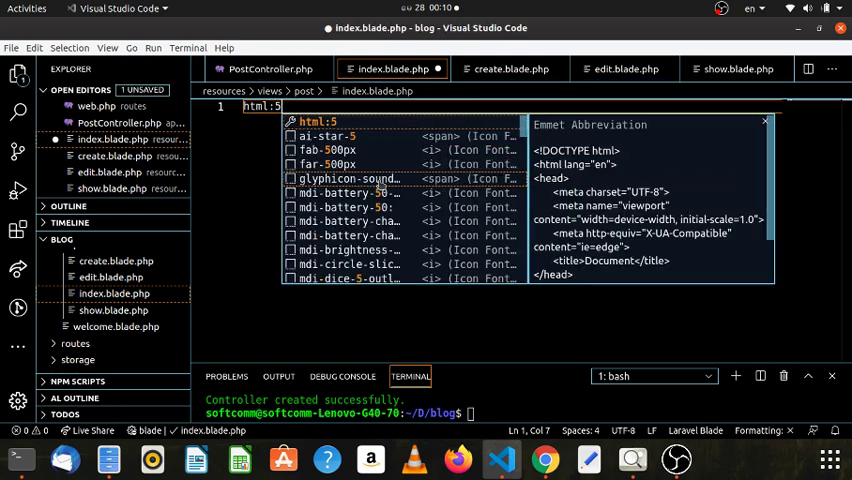
Step: Fill index.blade.php with saved HTML5 boilerplate and an h1 reading 'Hello I am index'
key(Return)
key(ctrl+s)
click(310, 234)
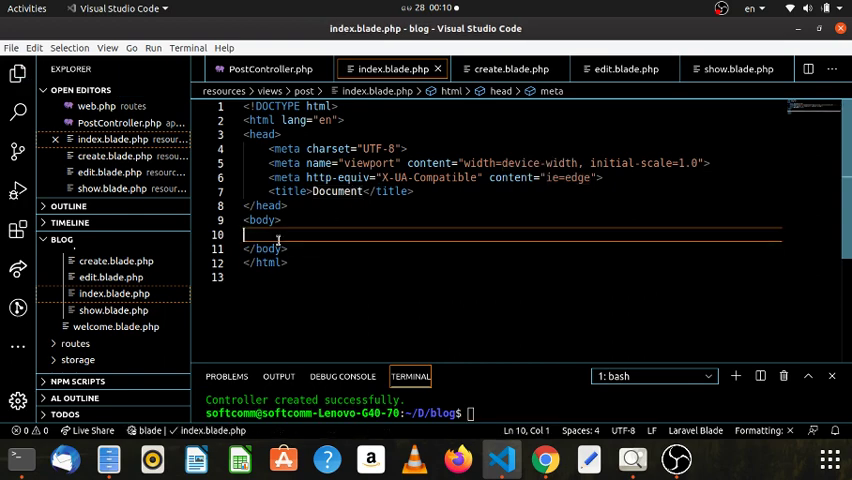
text(h1)
key(Tab)
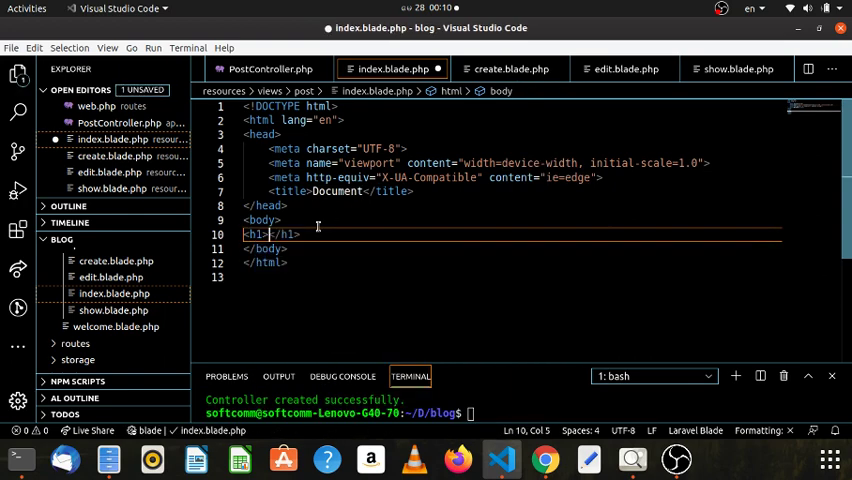
text(Hello )
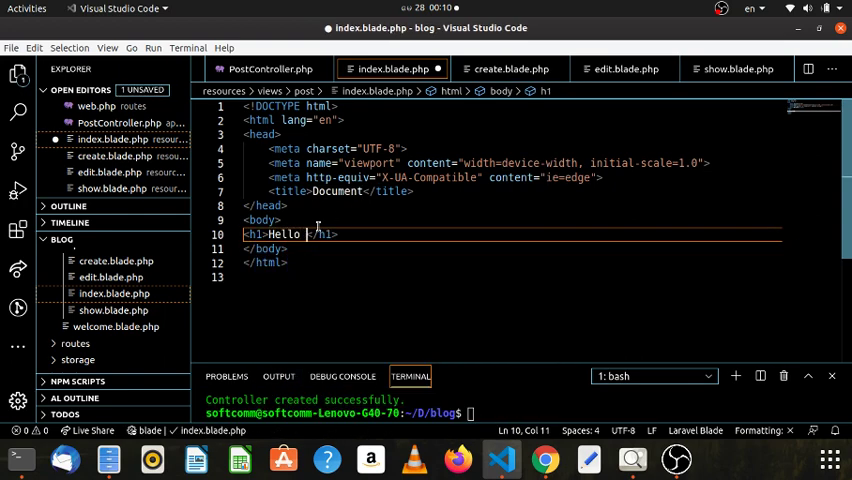
text(I am )
text(index)
click(452, 205)
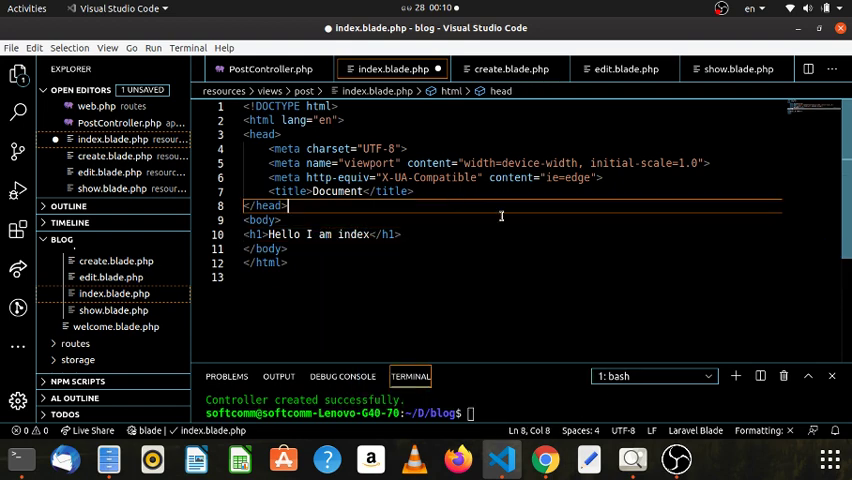
Step: Save index.blade.php and give create.blade.php HTML5 boilerplate with an h1 heading
key(ctrl+s)
click(510, 69)
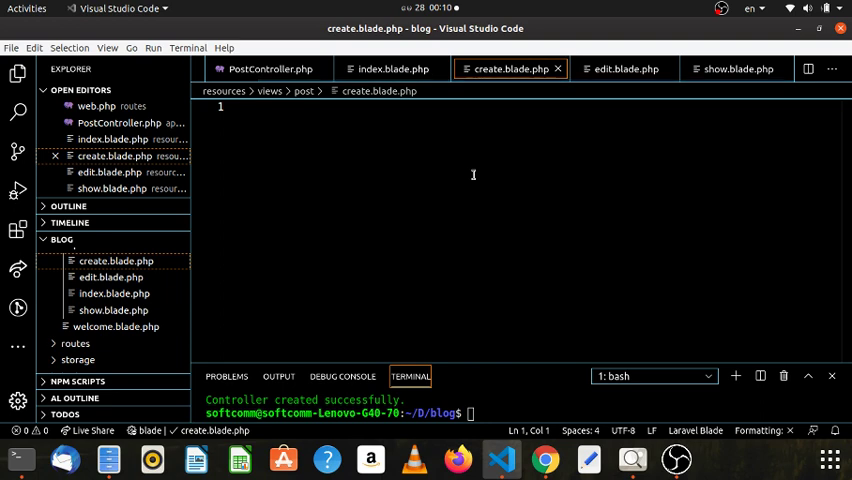
text(html:5)
key(Tab)
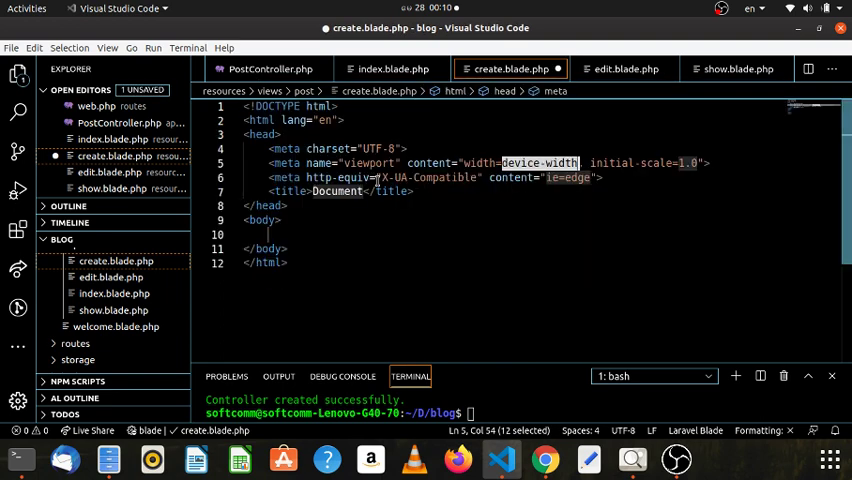
click(294, 237)
text(h)
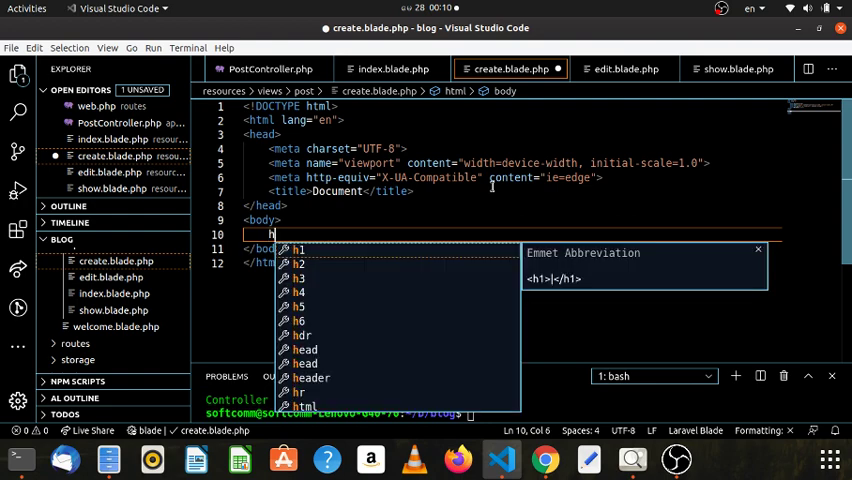
text(1)
key(Tab)
text(Heli)
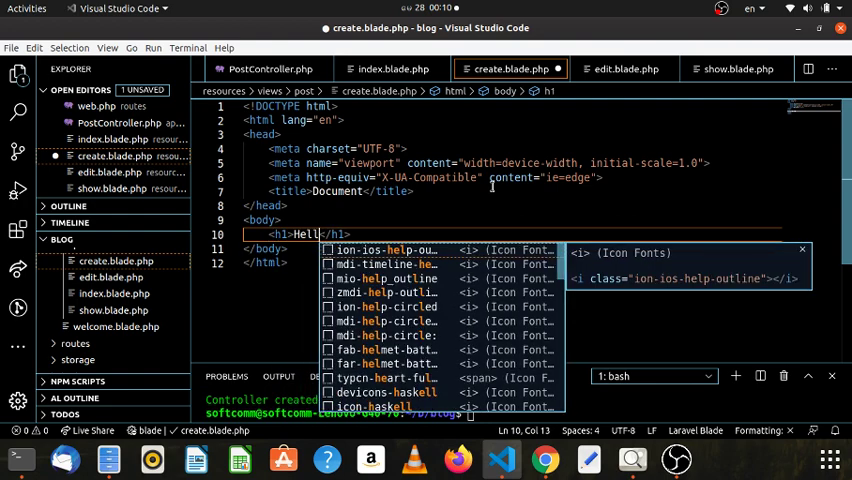
Step: Correct the typos in the 'Hello I am create' heading and save create.blade.php
key(BackSpace)
text(lo )
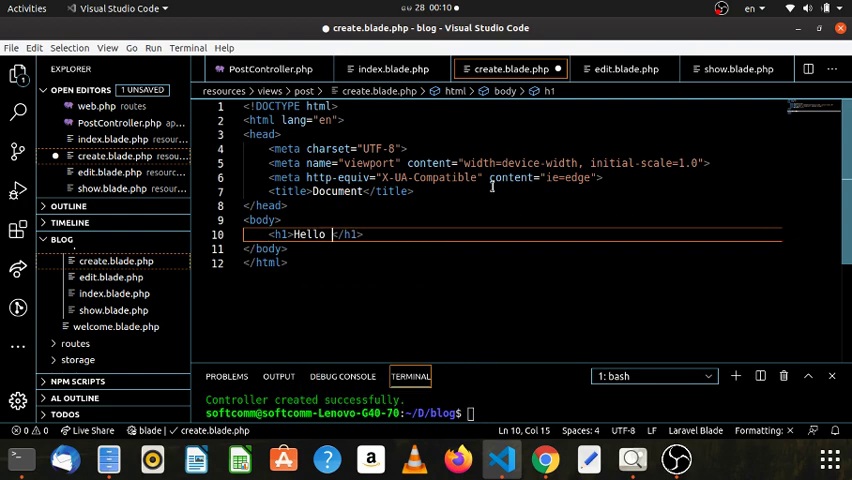
text(I ma create)
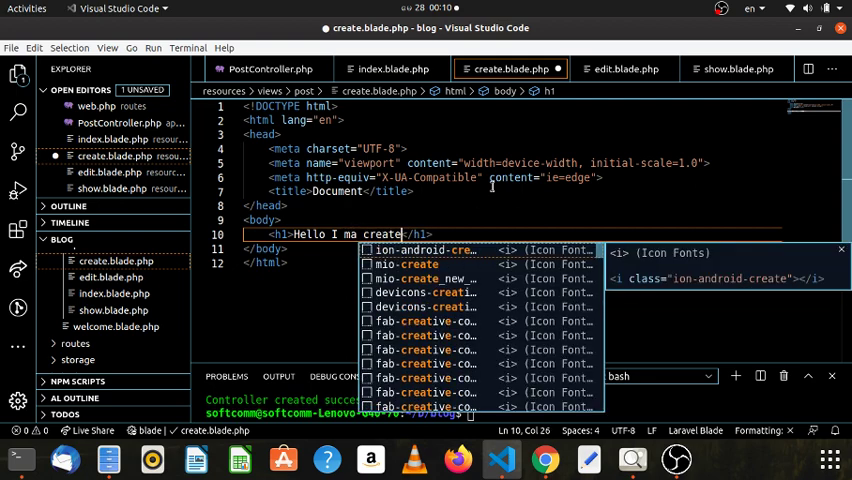
key(ctrl+Left)
key(ctrl+Left)
key(ctrl+shift+Right)
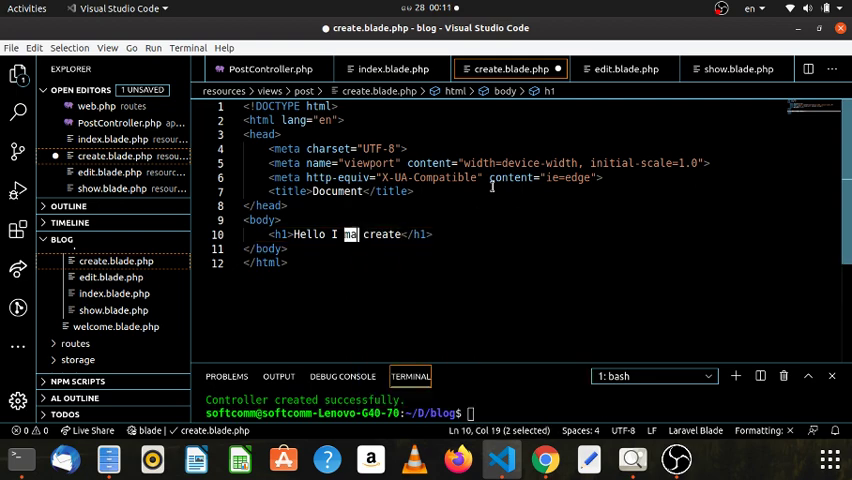
text(am)
key(ctrl+s)
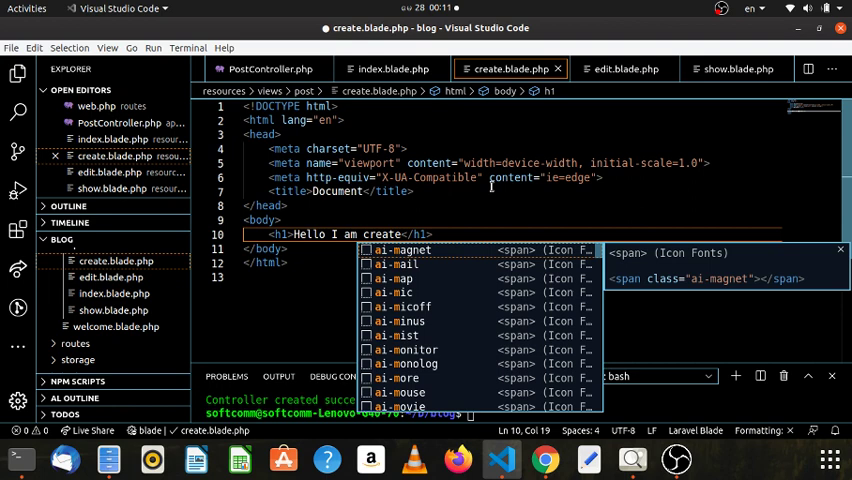
Step: Close the edit and show view tabs
click(345, 120)
click(669, 68)
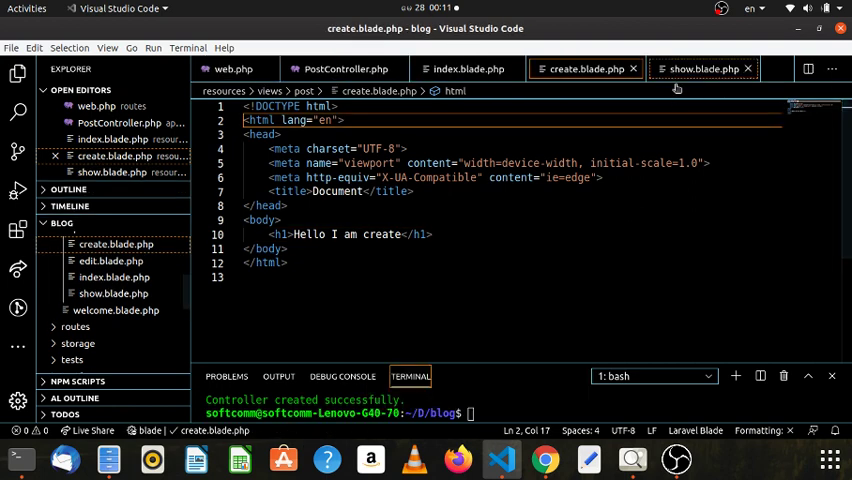
click(747, 68)
click(523, 219)
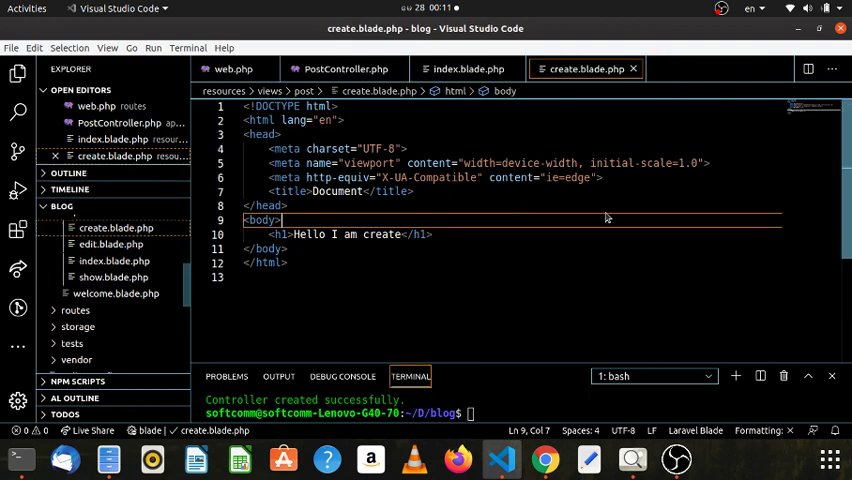
Step: Reload 127.0.0.1:8000/posts in Chrome and confirm it still shows 'hey i am index page'
click(468, 68)
click(415, 191)
key(alt+Tab)
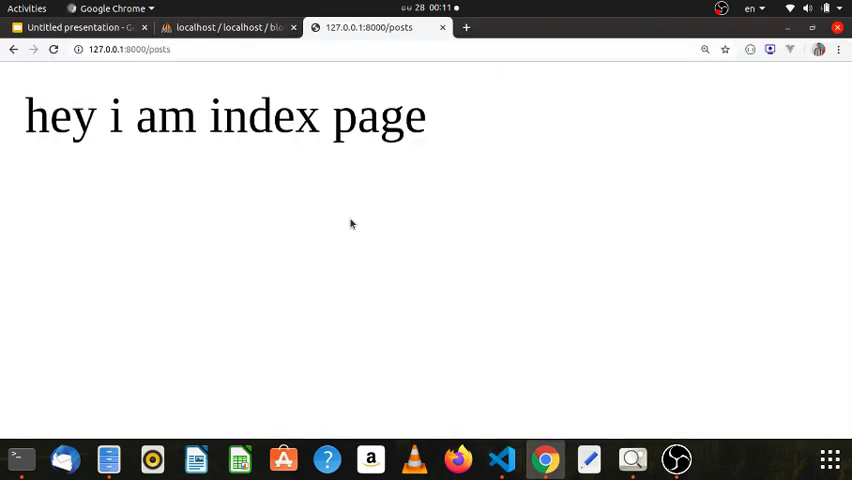
click(272, 50)
key(Return)
click(272, 48)
key(Return)
click(196, 48)
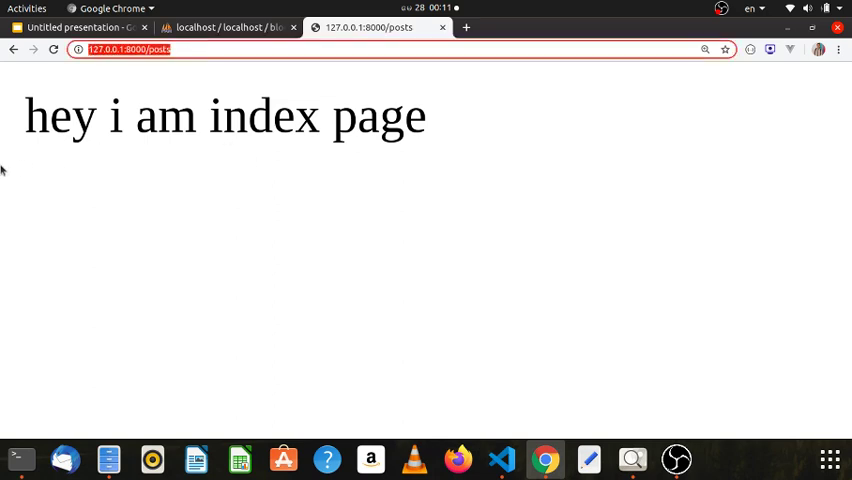
drag(20, 115, 405, 115)
click(538, 328)
Step: Replace the 'hey i am index page' string in PostController's index() with view() and save
click(512, 468)
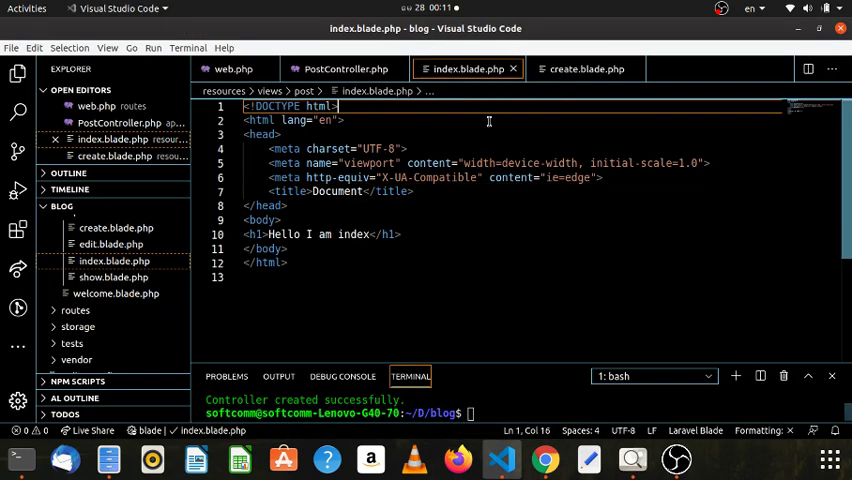
click(409, 240)
click(346, 69)
scroll(421, 249, up, 5)
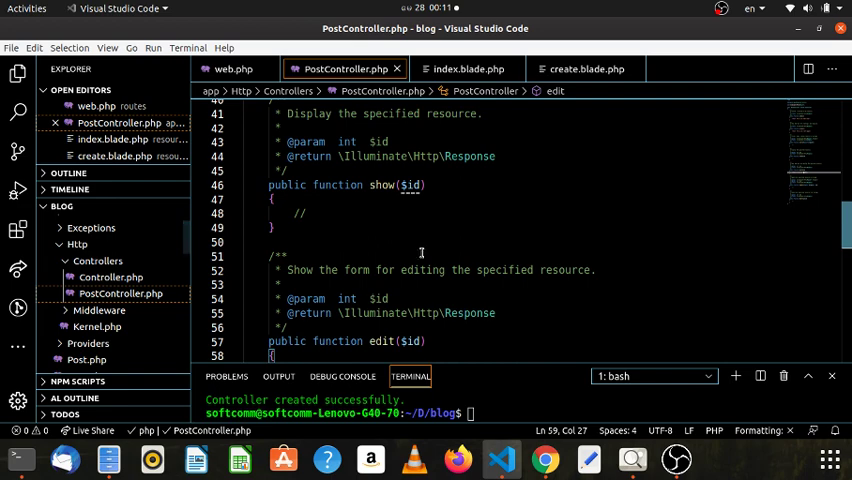
scroll(421, 249, up, 10)
scroll(449, 255, down, 4)
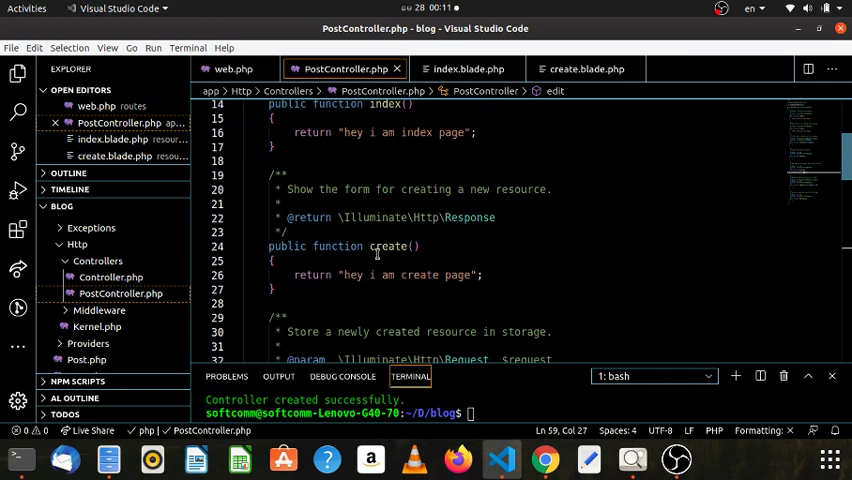
scroll(392, 240, up, 3)
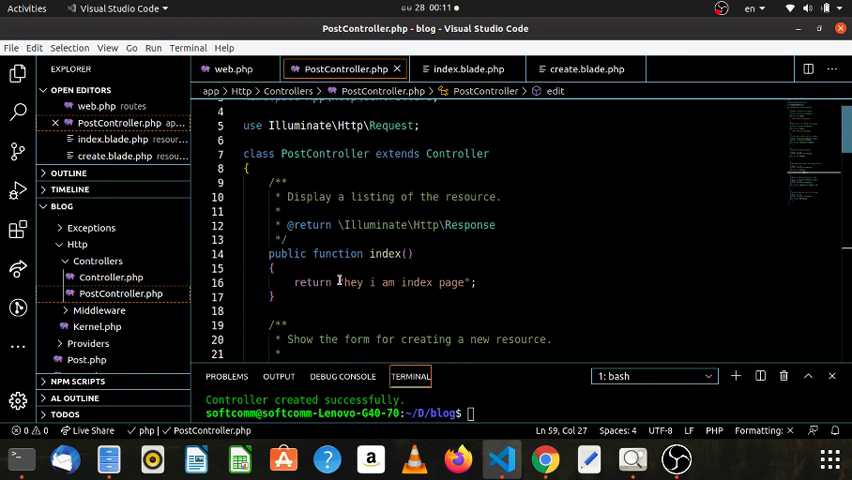
drag(338, 282, 472, 282)
key(BackSpace)
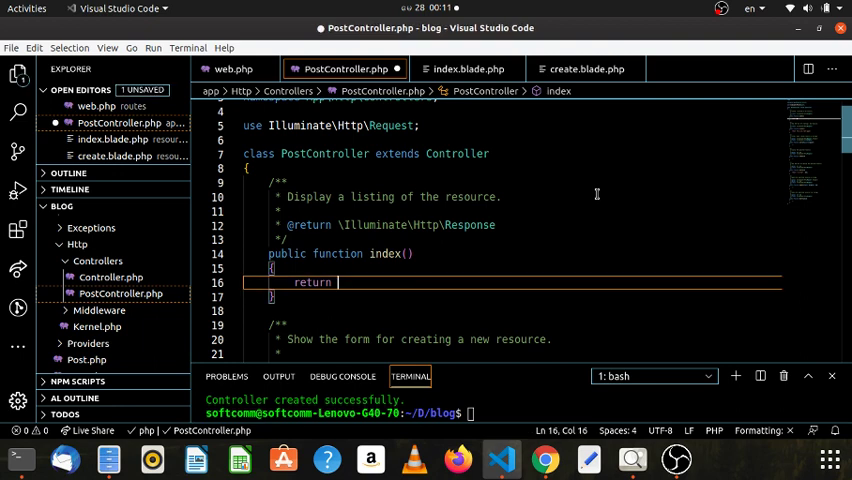
text(view()
key(Right)
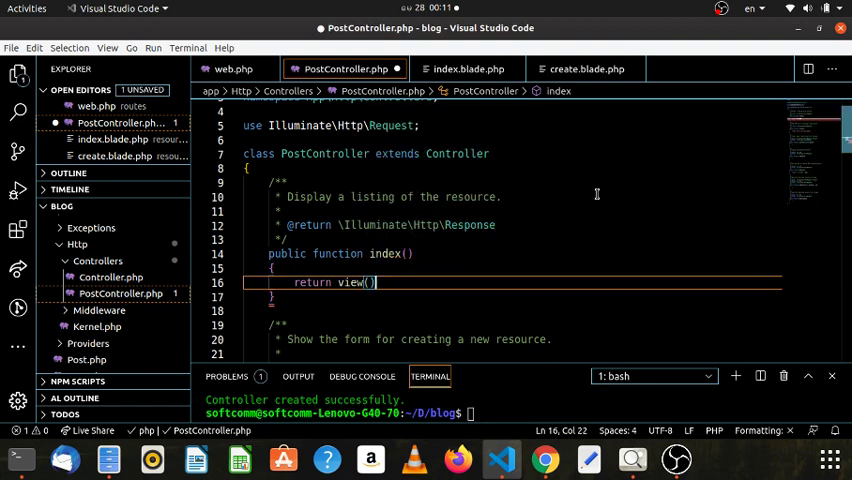
key(ctrl+s)
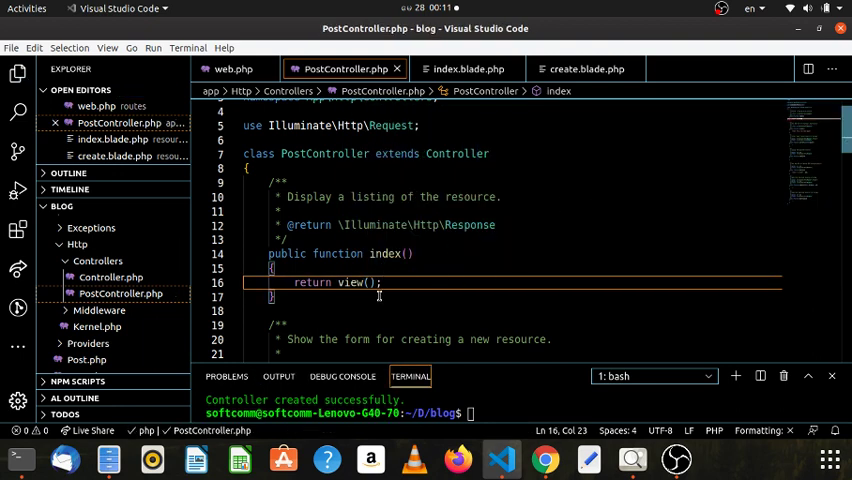
mouse_move(100, 206)
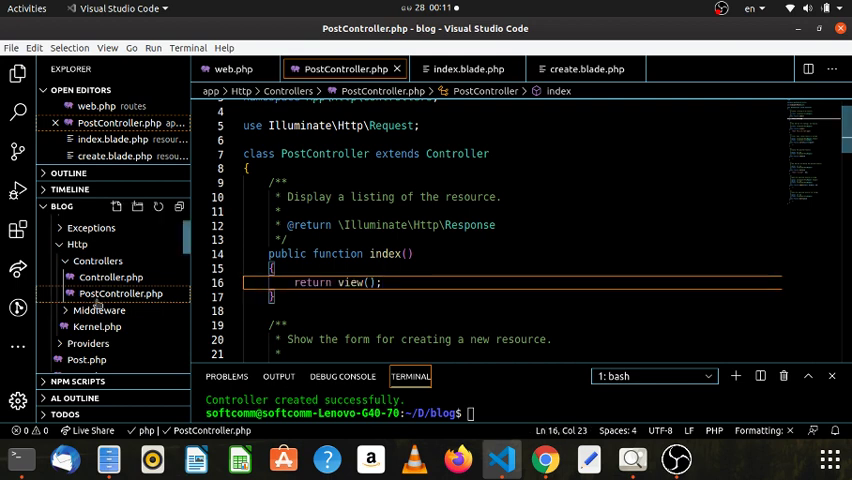
Step: Check where index.blade.php lives in the Explorer, then put empty quotes inside view()
click(113, 139)
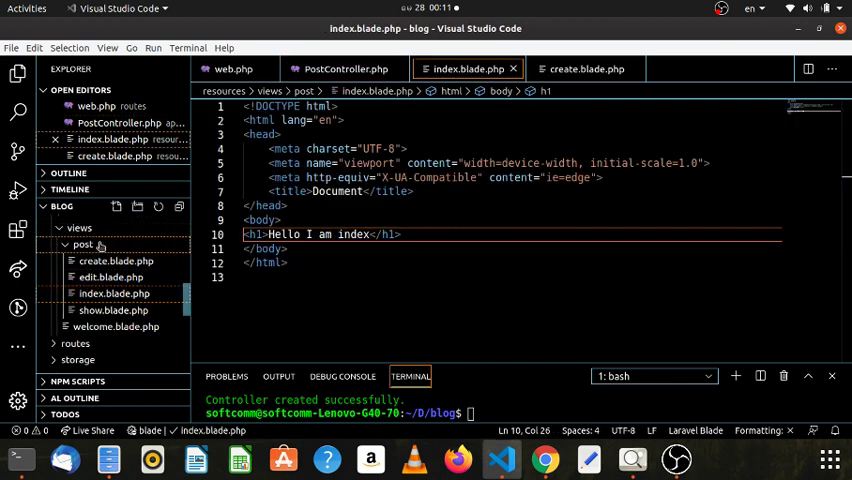
scroll(123, 305, up, 2)
click(118, 274)
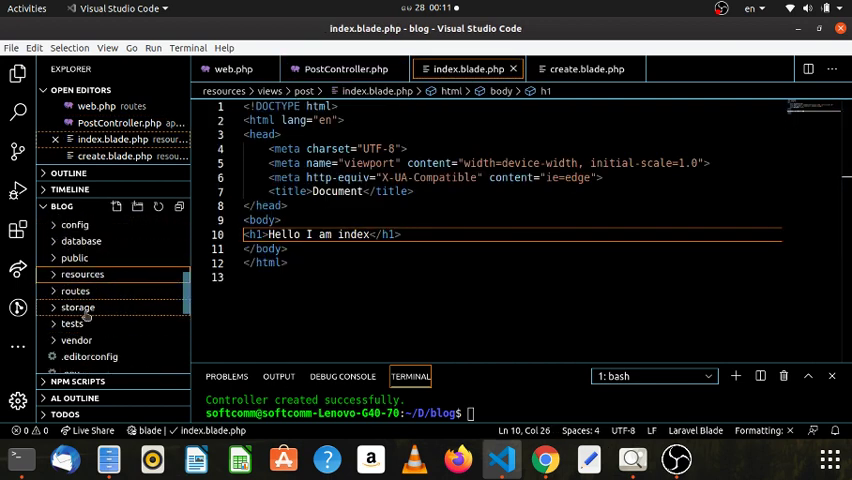
click(118, 274)
click(116, 341)
scroll(100, 300, down, 2)
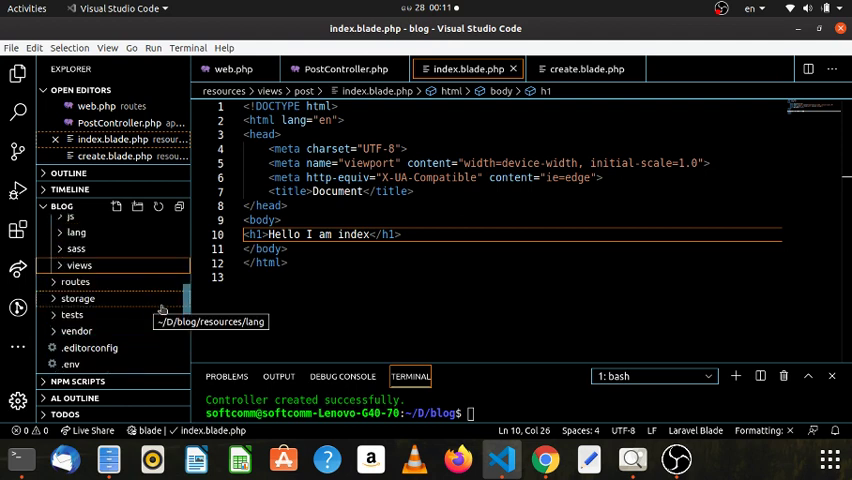
key(ctrl+Tab)
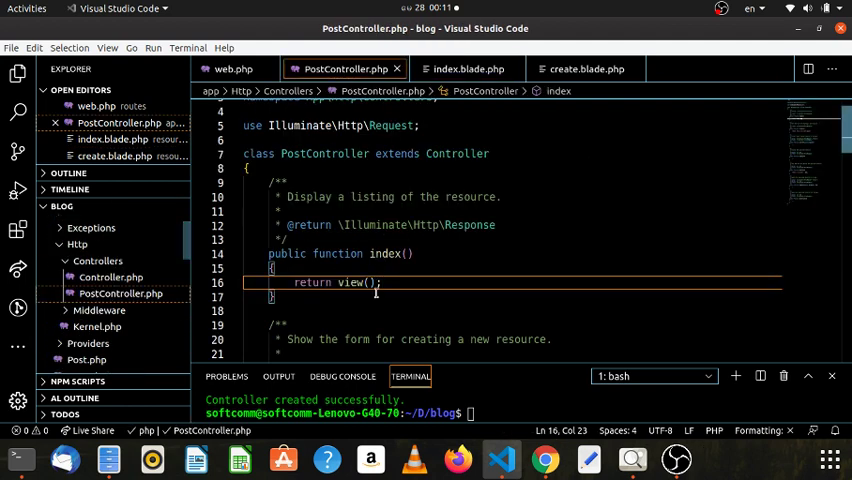
text(')
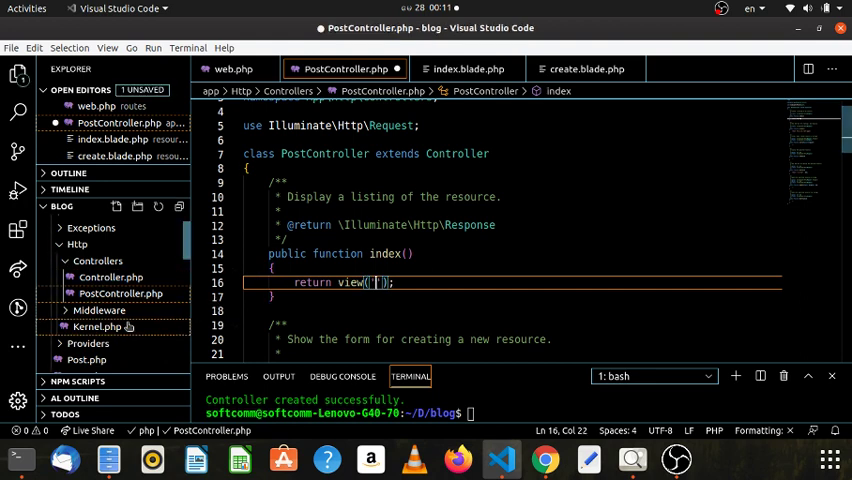
scroll(120, 300, down, 3)
scroll(120, 300, up, 3)
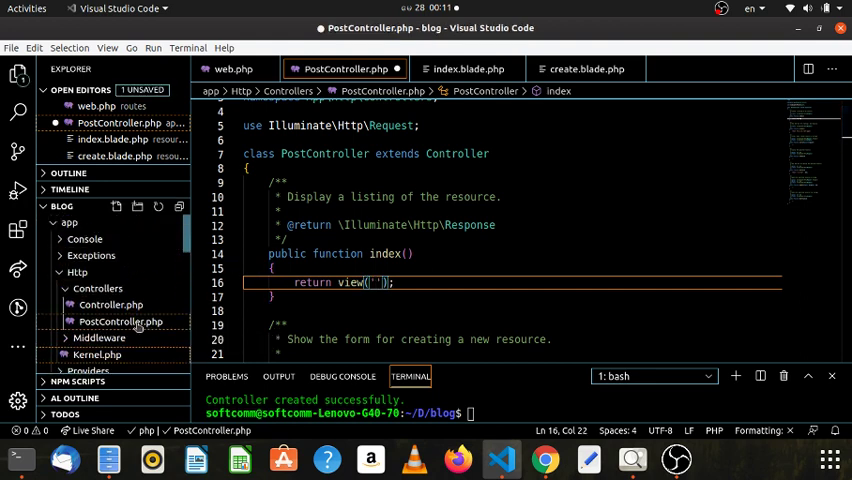
Step: Bring index.blade.php back and expand views/post to reveal its blade files
click(468, 68)
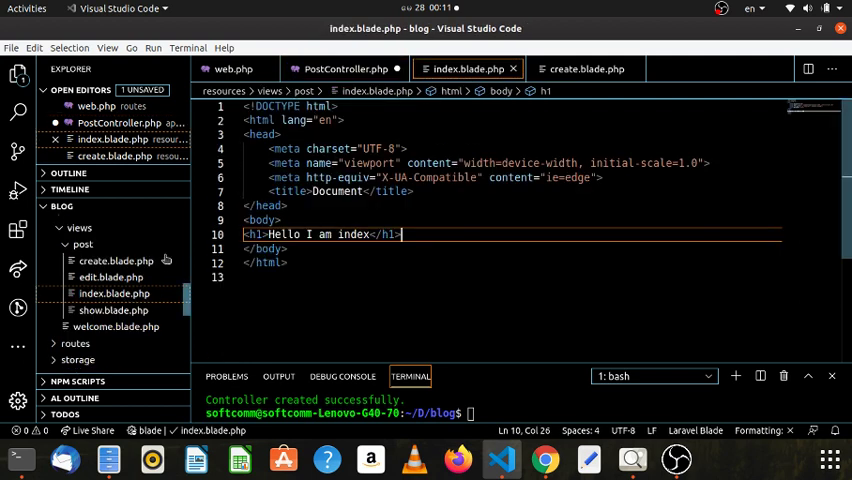
click(79, 228)
click(83, 244)
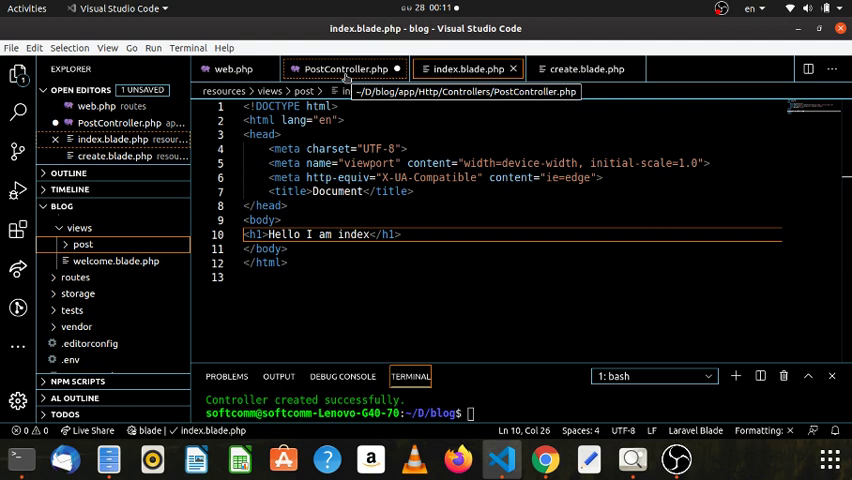
mouse_move(62, 206)
click(85, 244)
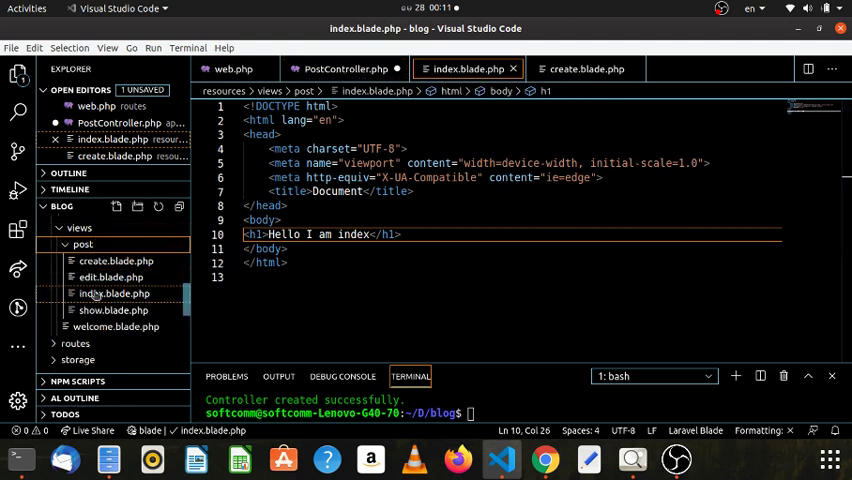
Step: Make index() return view('post.index') and save PostController
click(340, 69)
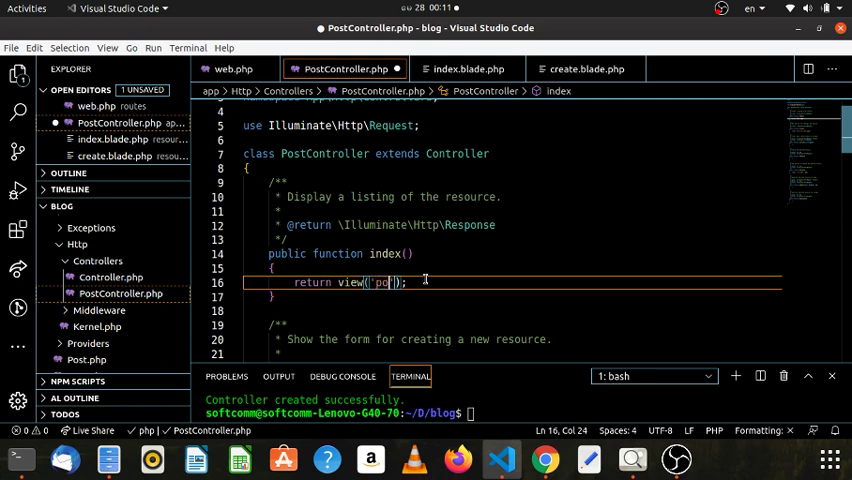
text(st.)
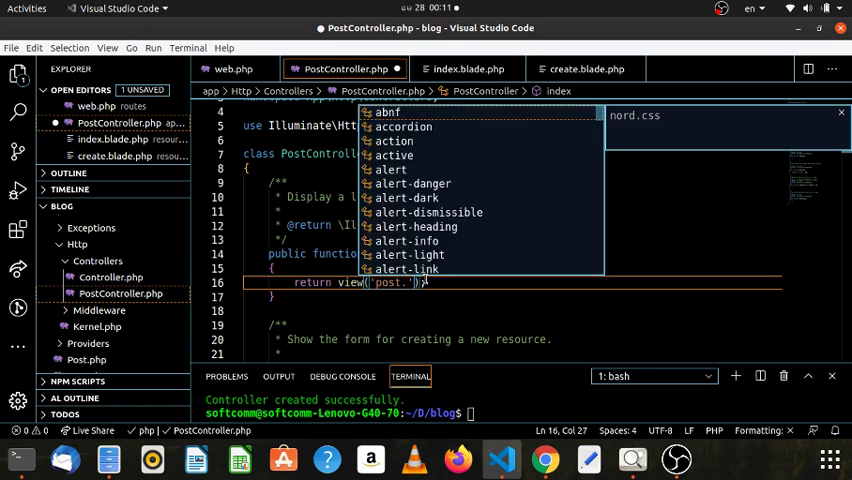
key(BackSpace)
text(/)
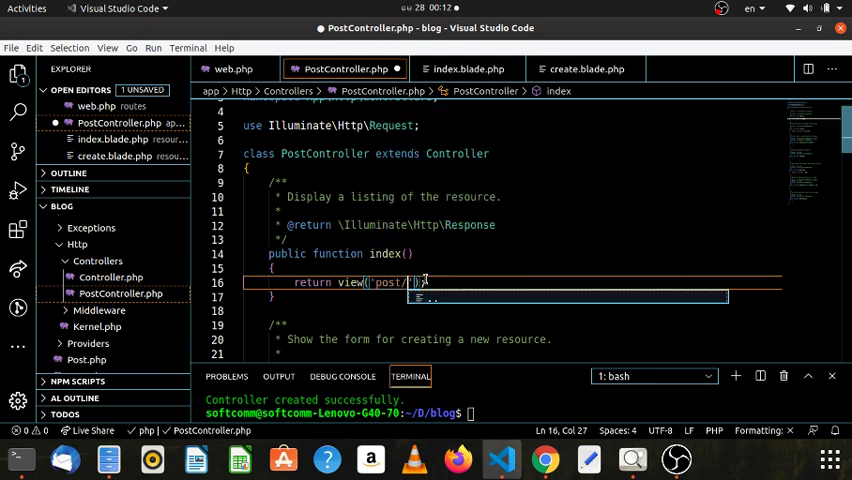
key(BackSpace)
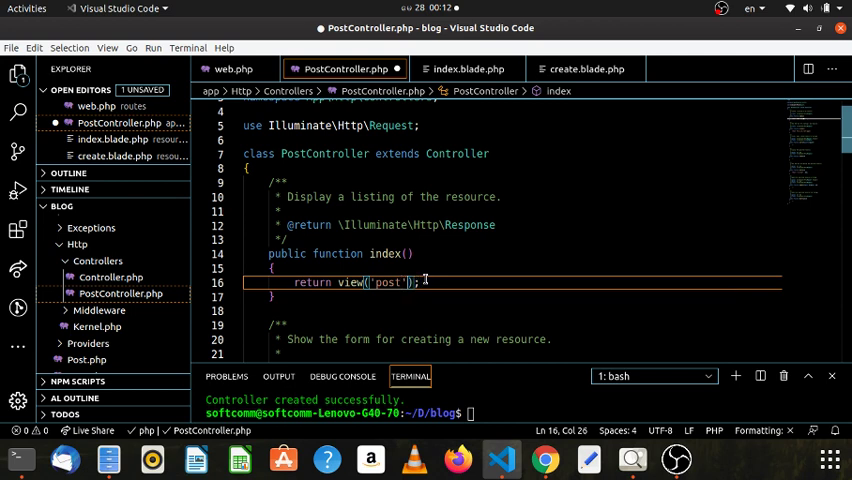
text(.)
text(inde)
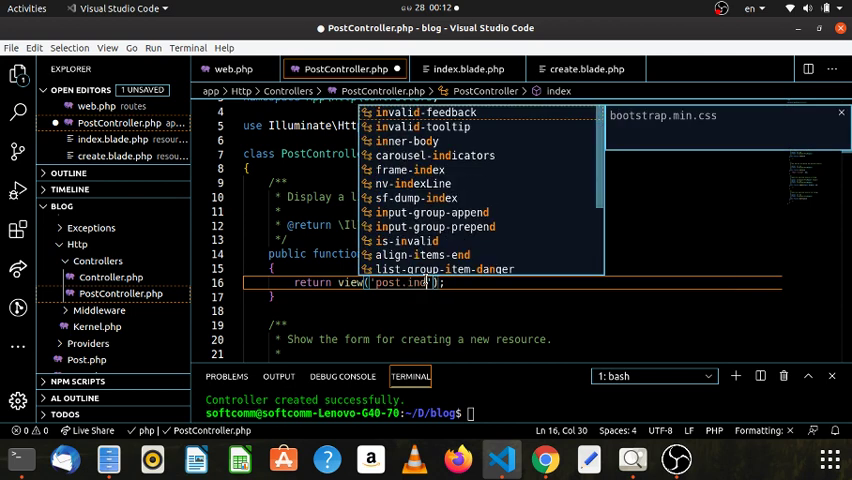
text(x)
click(537, 248)
key(ctrl+s)
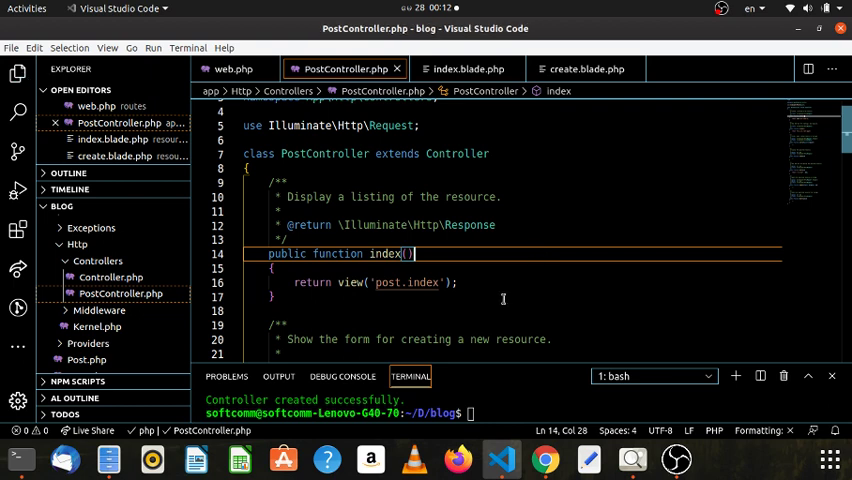
Step: Reload /posts in Chrome to see the 'Hello I am index' heading, then return to the editor
click(396, 312)
click(559, 208)
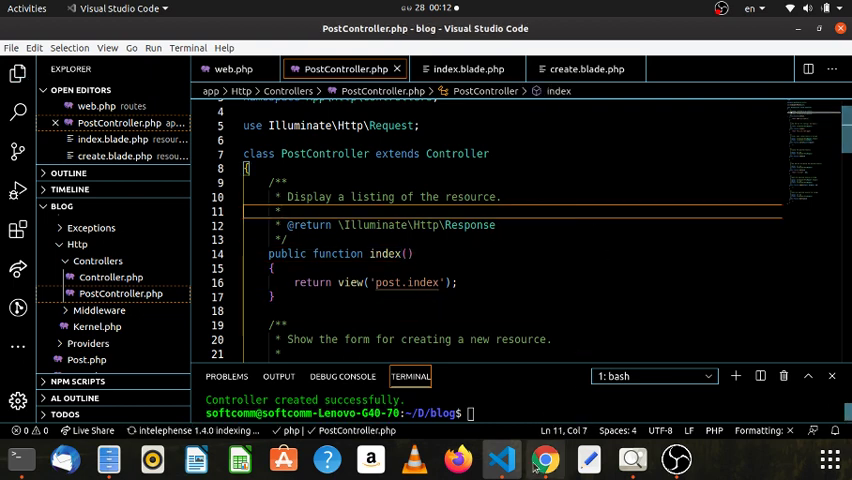
key(alt+Tab)
click(53, 50)
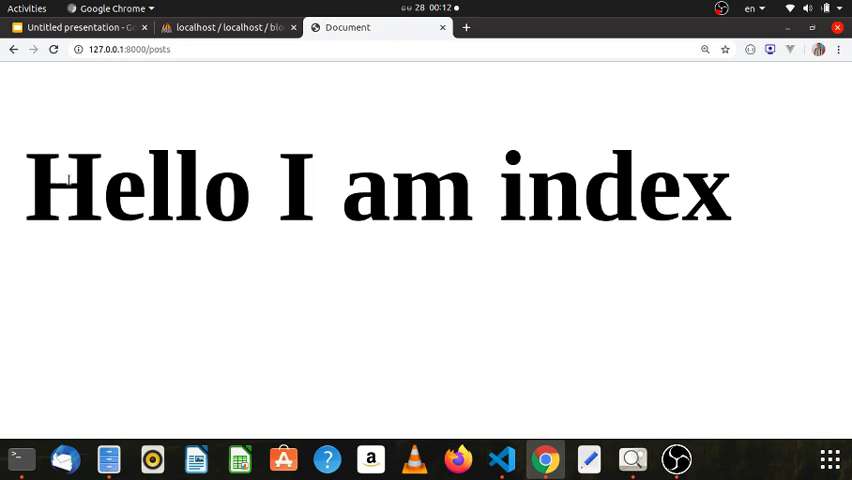
drag(28, 180, 737, 190)
key(alt+Tab)
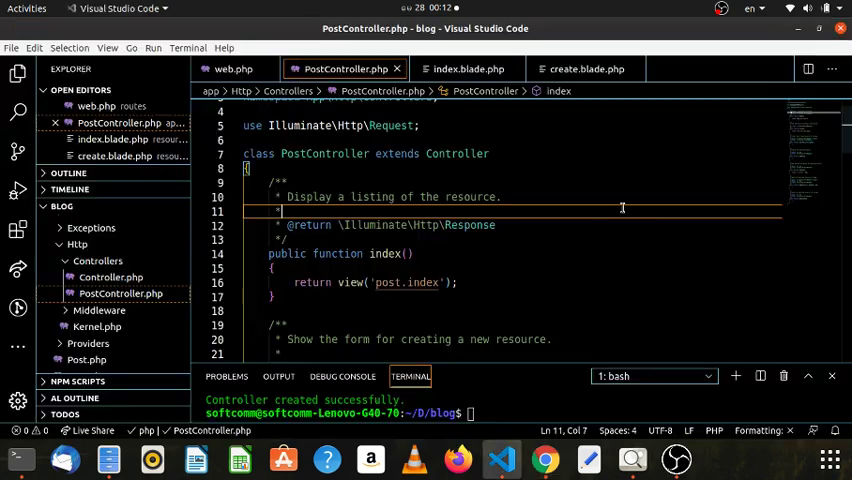
Step: Change the <title> in index.blade.php from 'Document' to 'index page'
click(468, 69)
click(346, 262)
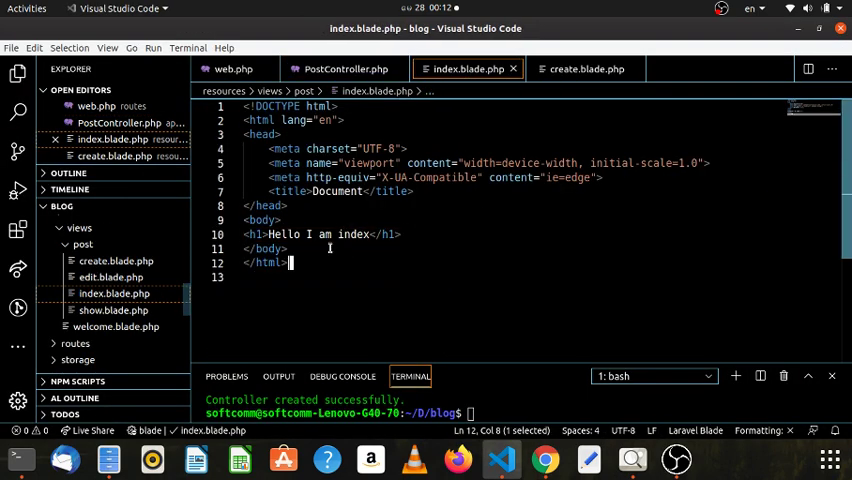
key(ctrl+a)
click(441, 206)
drag(290, 206, 245, 150)
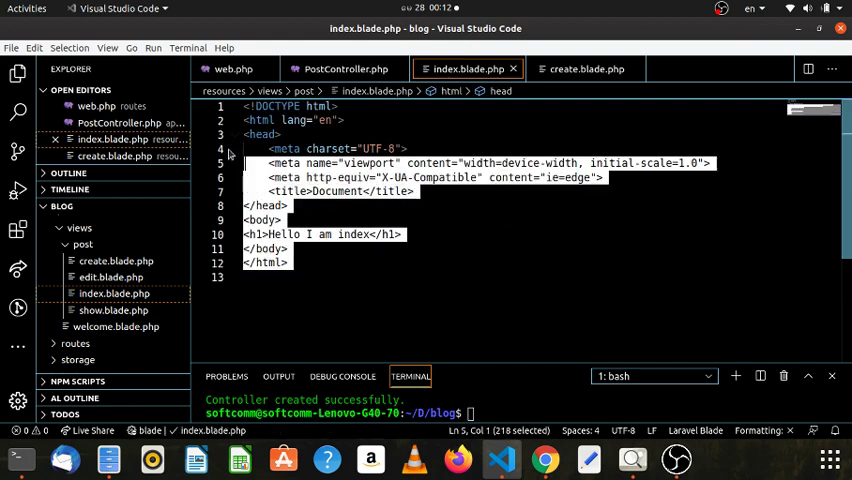
click(446, 206)
double_click(320, 192)
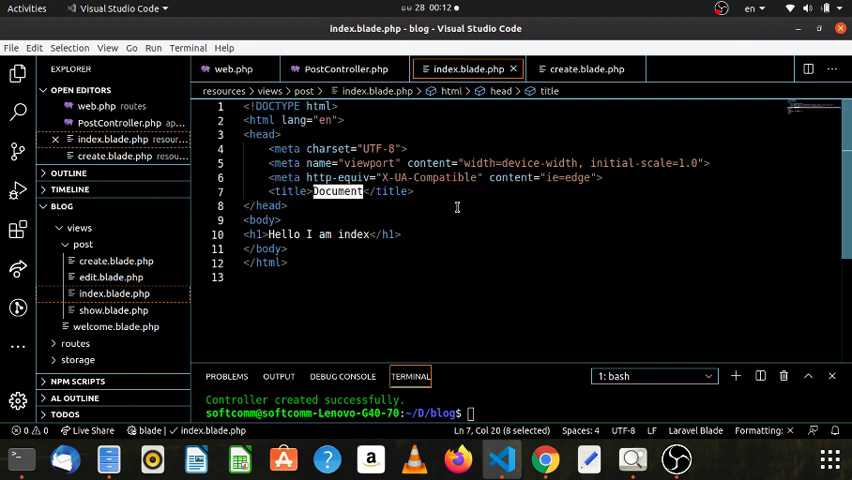
text(index page)
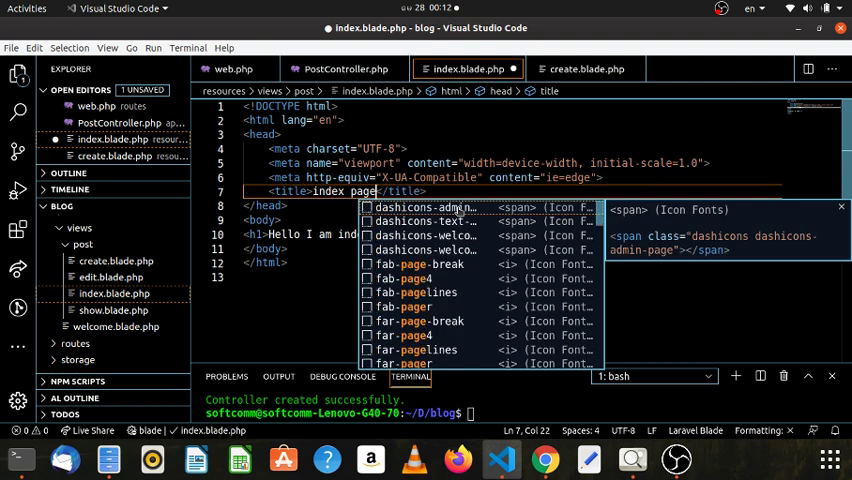
Step: Reload /posts in Chrome to check the 'index page' tab title, then return to the editor
key(alt+Tab)
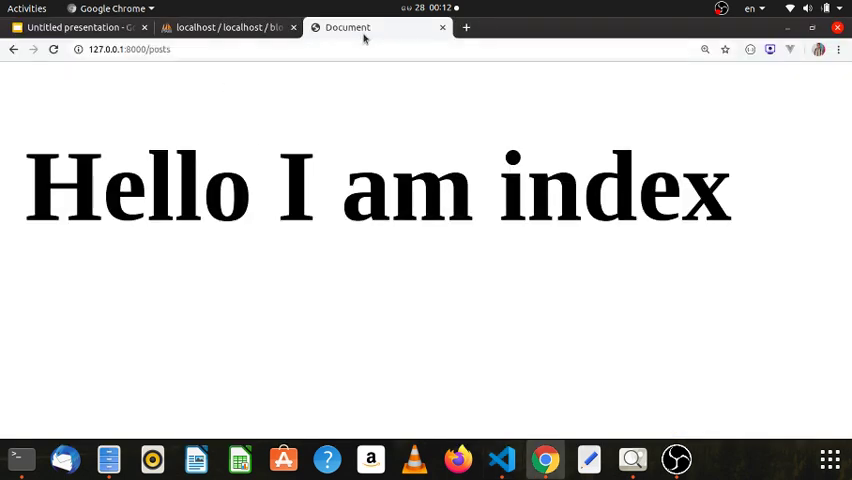
click(53, 49)
mouse_move(386, 27)
mouse_down()
mouse_move(284, 30)
mouse_move(390, 28)
mouse_up()
key(alt+Tab)
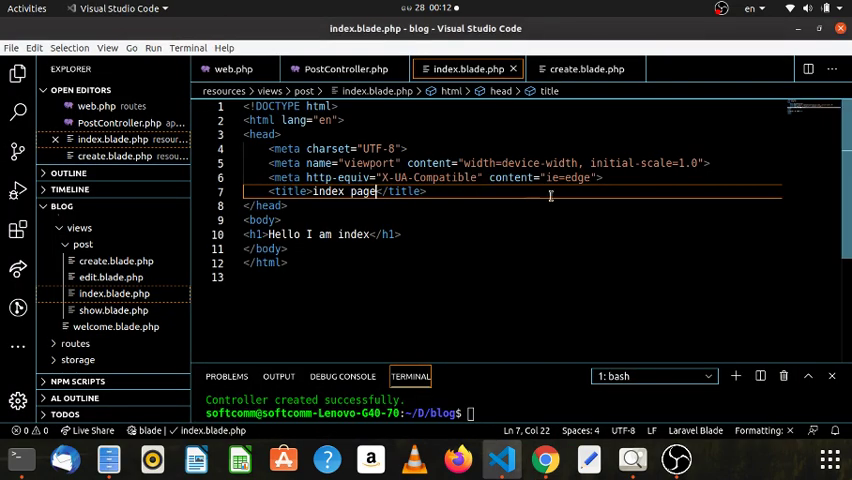
Step: Swap create()'s 'hey i am create page' string for view('post.create') and save
click(346, 69)
scroll(425, 250, down, 5)
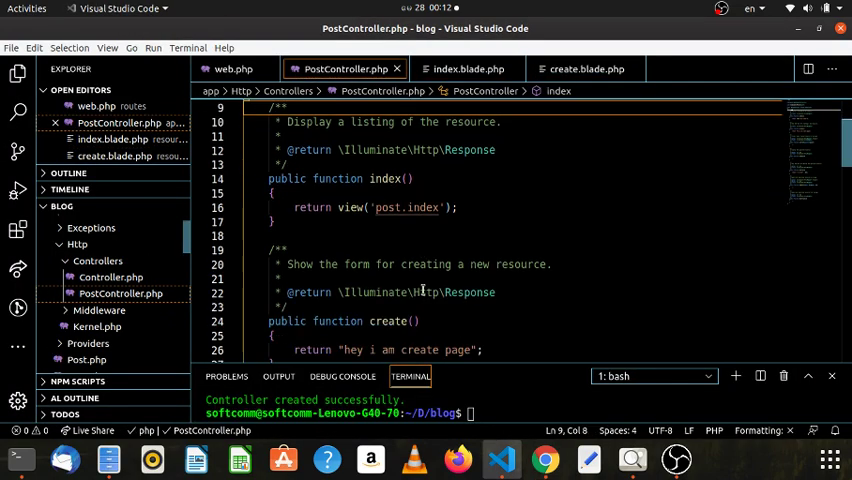
drag(337, 274, 484, 274)
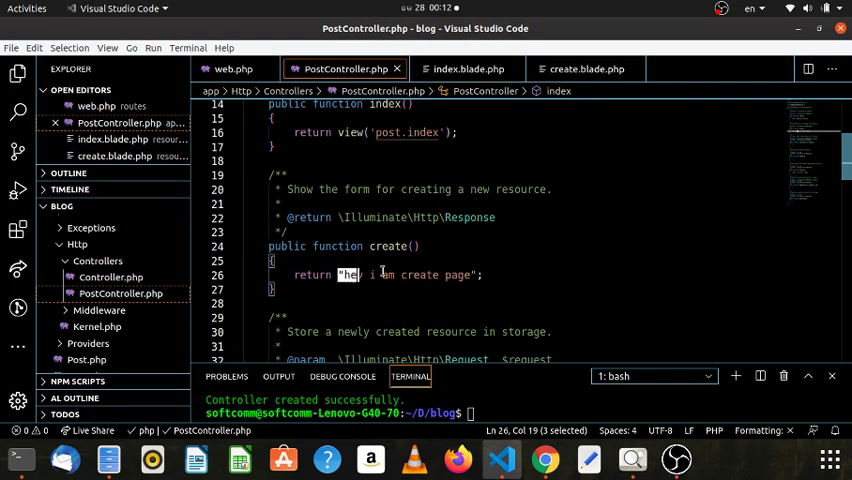
text(vie)
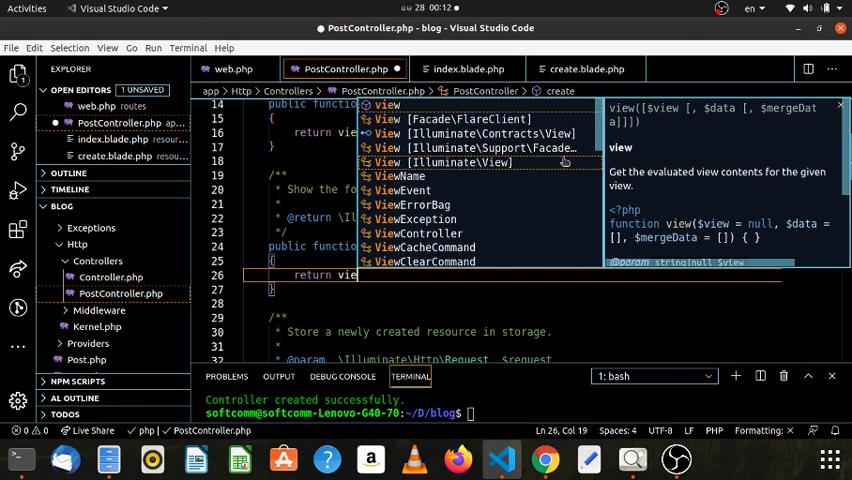
text(w('po)
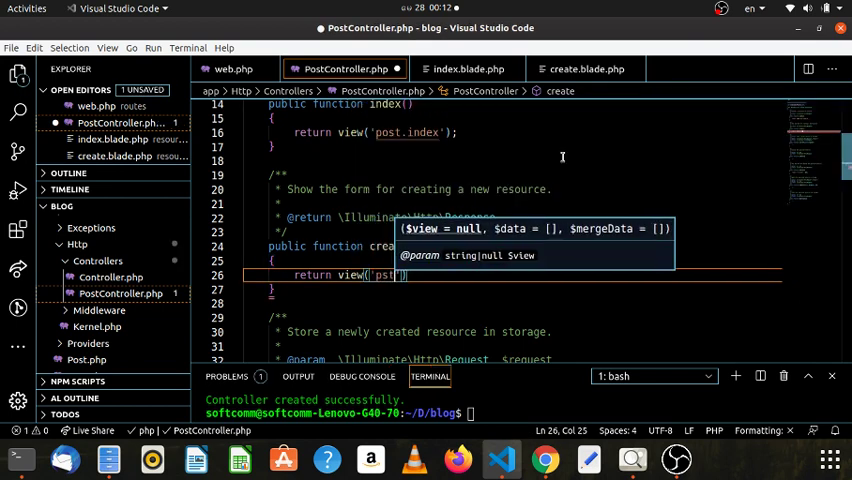
text(st.c)
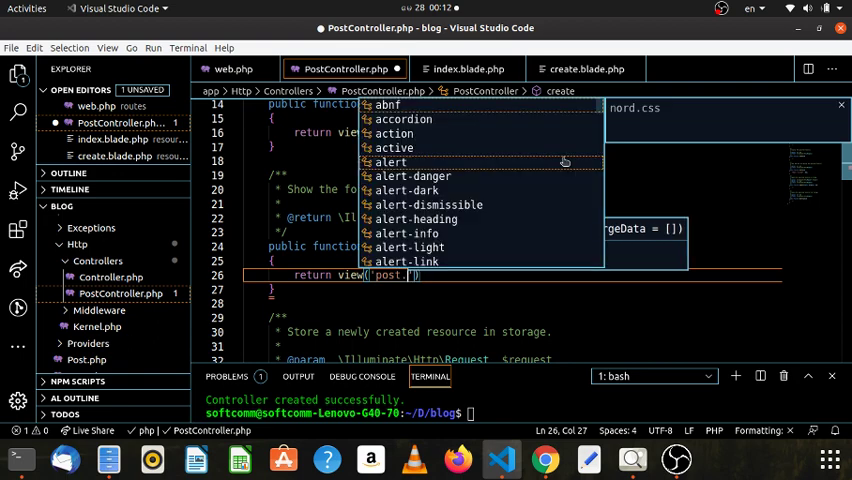
text(reate'))
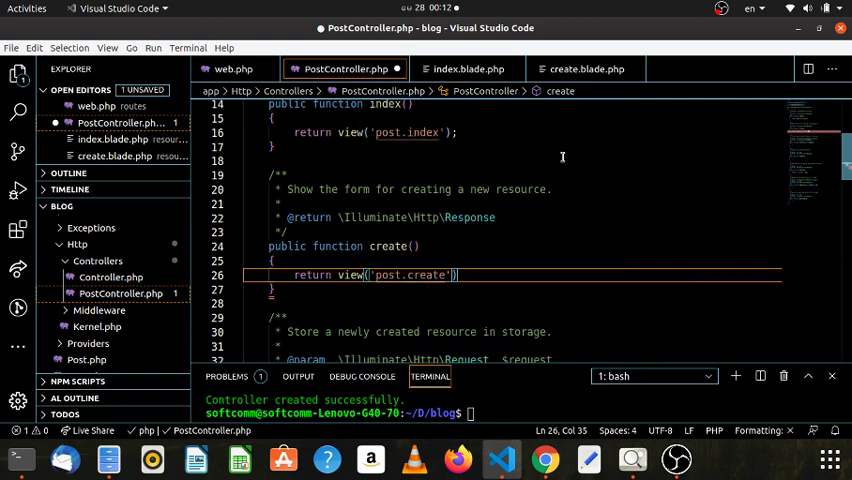
key(ctrl+s)
click(411, 246)
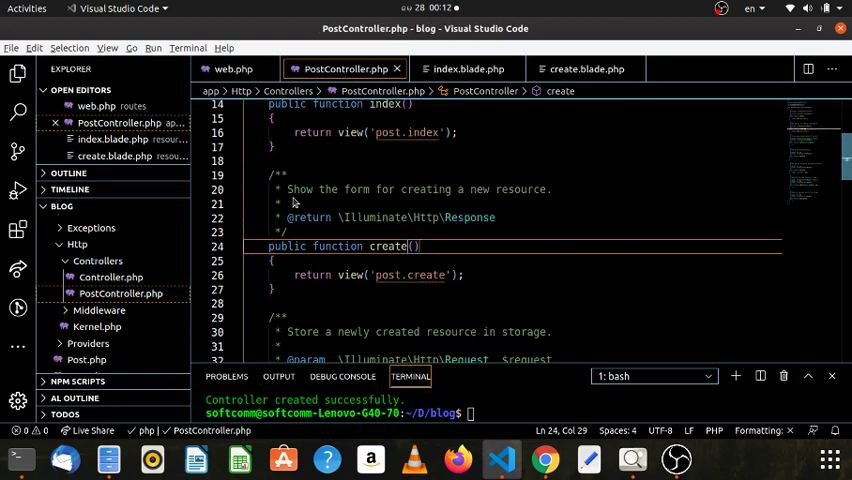
key(alt+Tab)
Step: Load 127.0.0.1:8000/posts/create in Chrome and check its 'Hello I am create' heading
click(257, 49)
key(End)
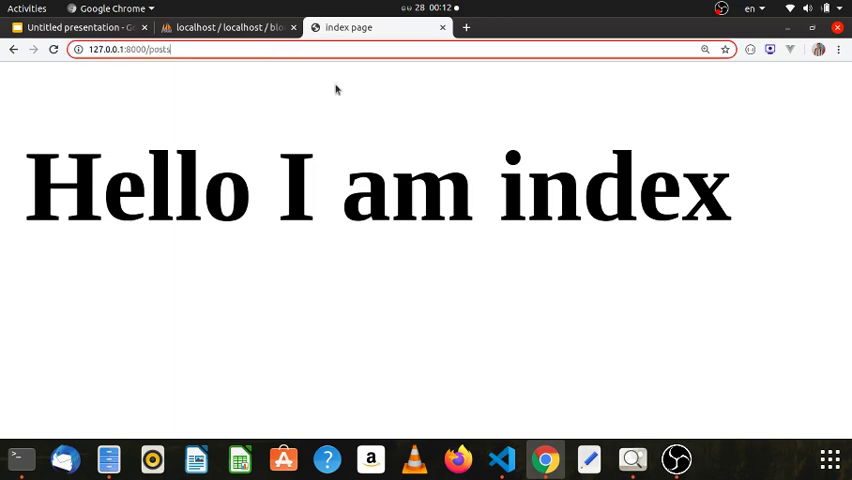
text(/create)
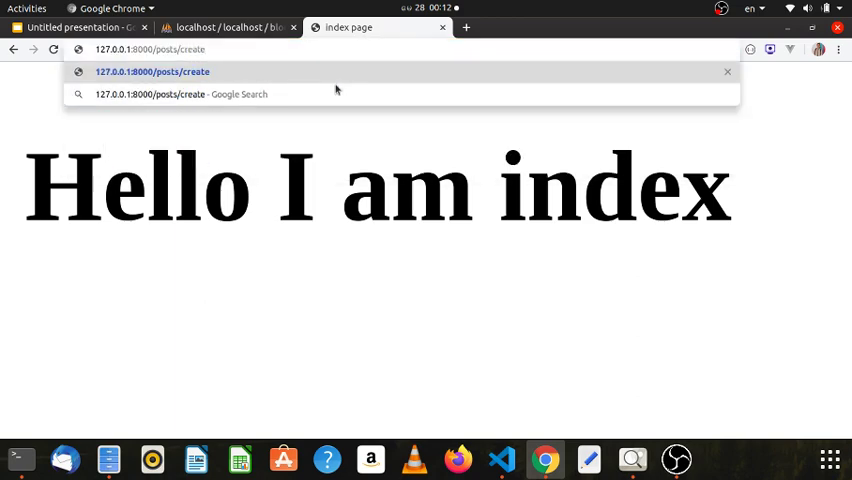
key(Return)
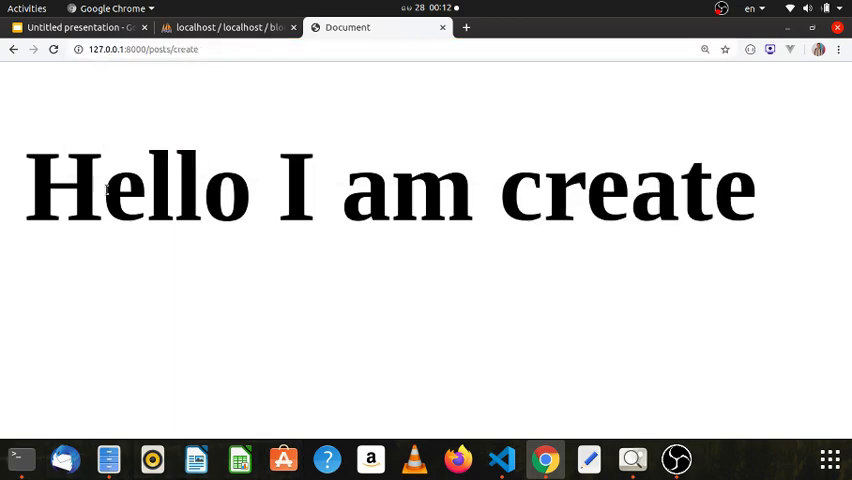
drag(25, 185, 712, 185)
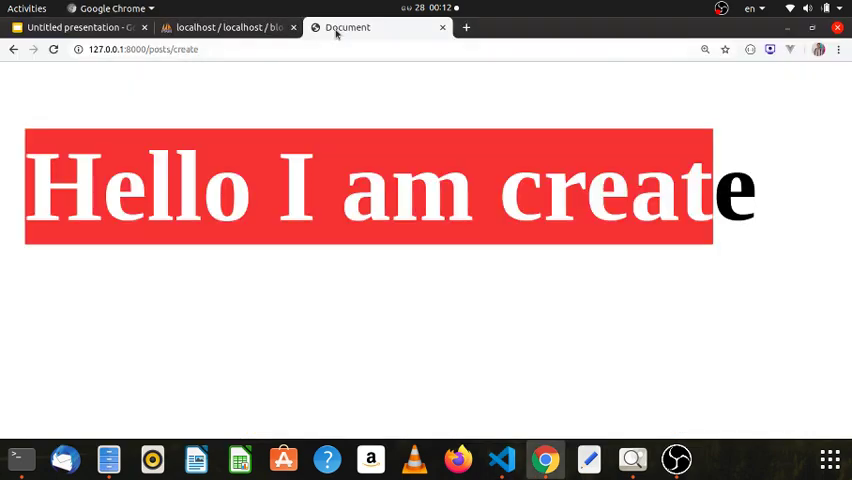
key(alt+Tab)
Step: Retitle create.blade.php from 'Document' to 'create post'
click(587, 68)
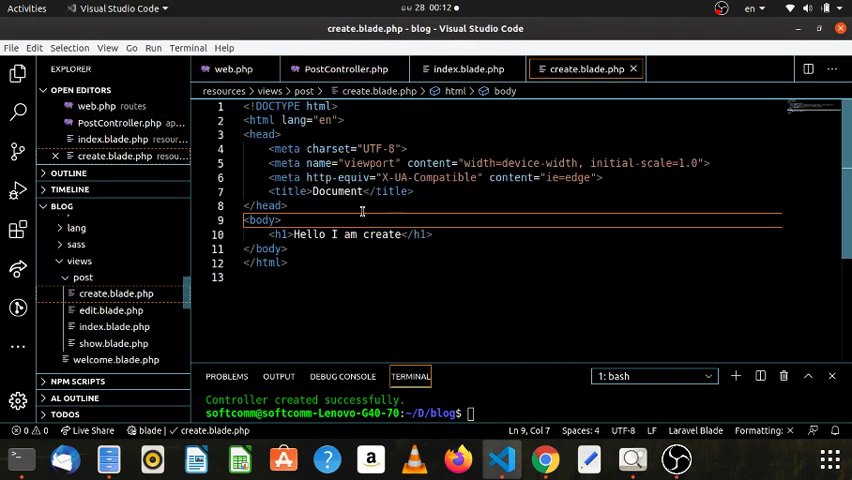
double_click(355, 177)
double_click(337, 191)
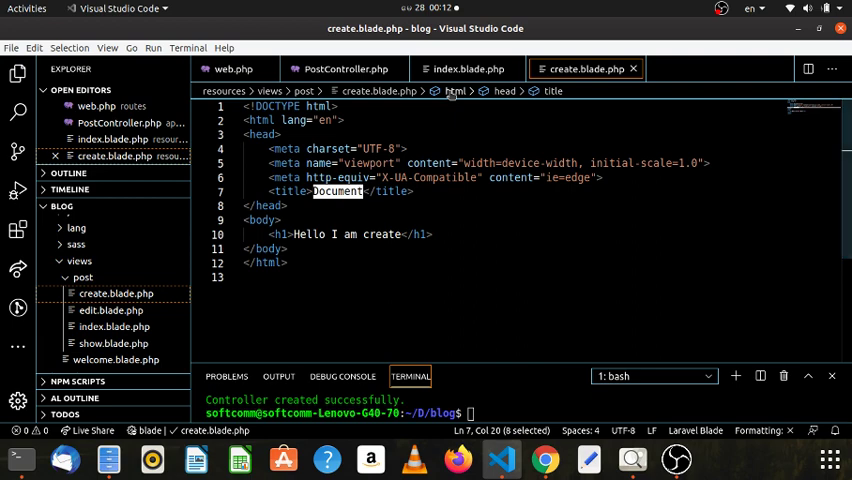
text(create post)
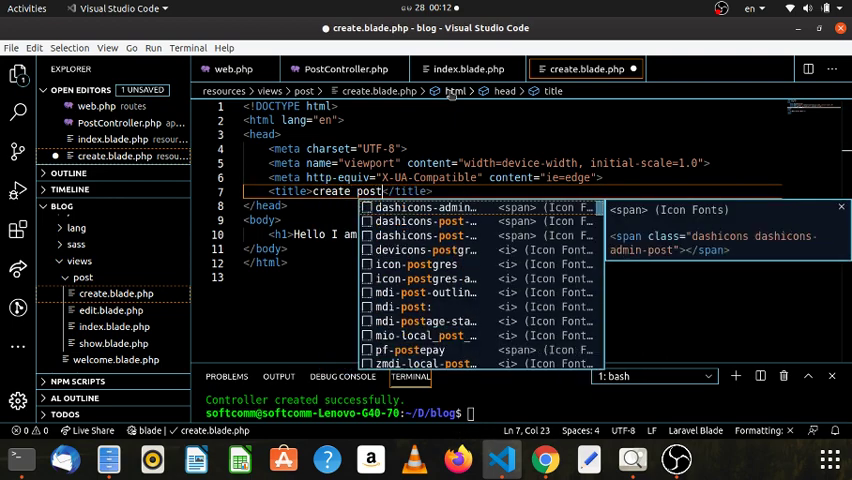
key(alt+Tab)
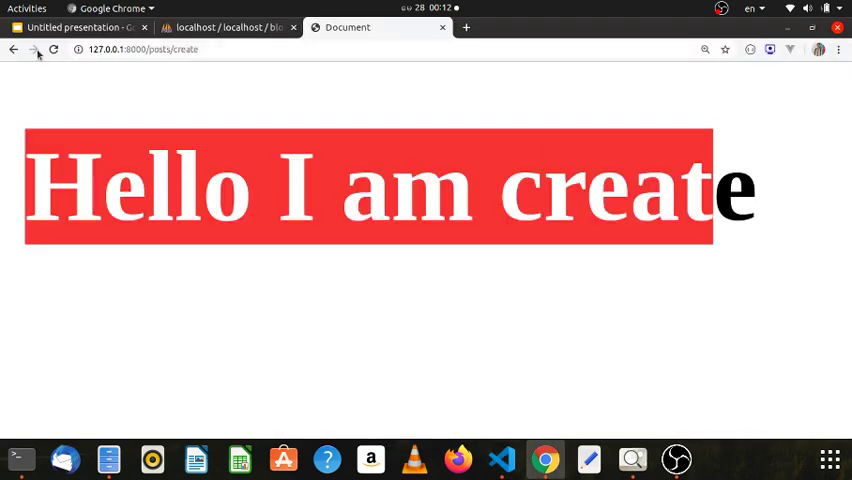
Step: Reload the create page, then trim the URL back to /posts and load the index page
click(52, 49)
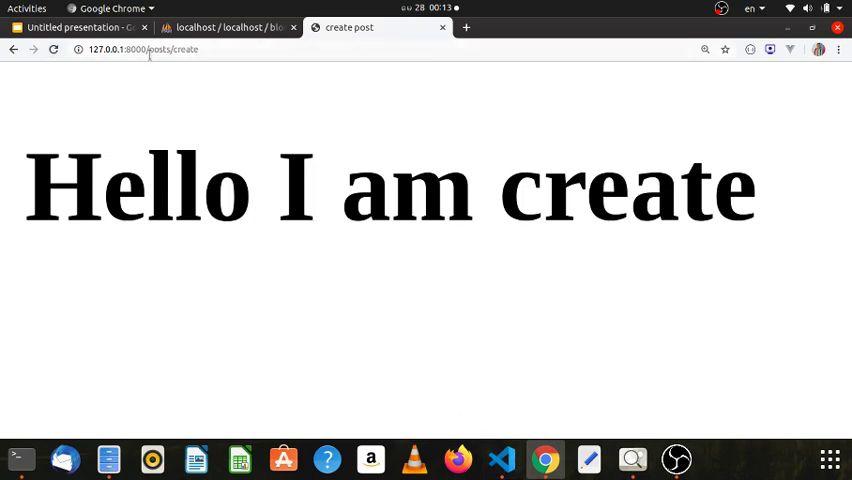
drag(148, 50, 213, 49)
key(Right)
key(ctrl+shift+Left)
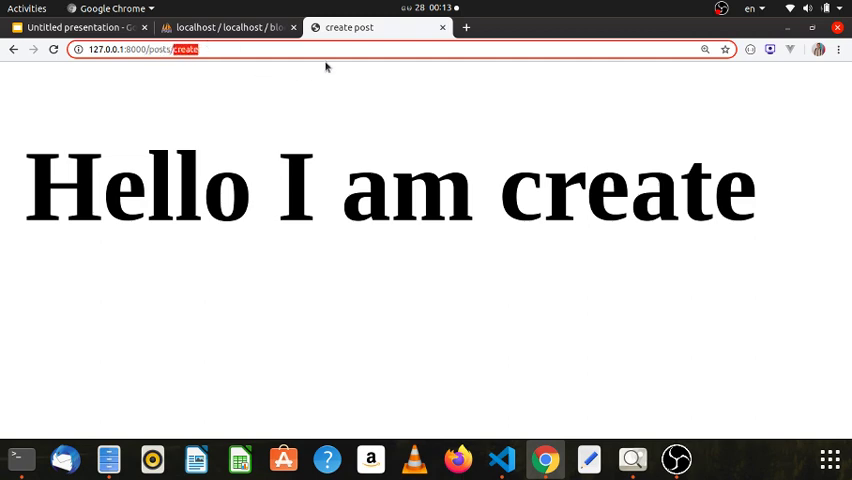
key(BackSpace)
key(Return)
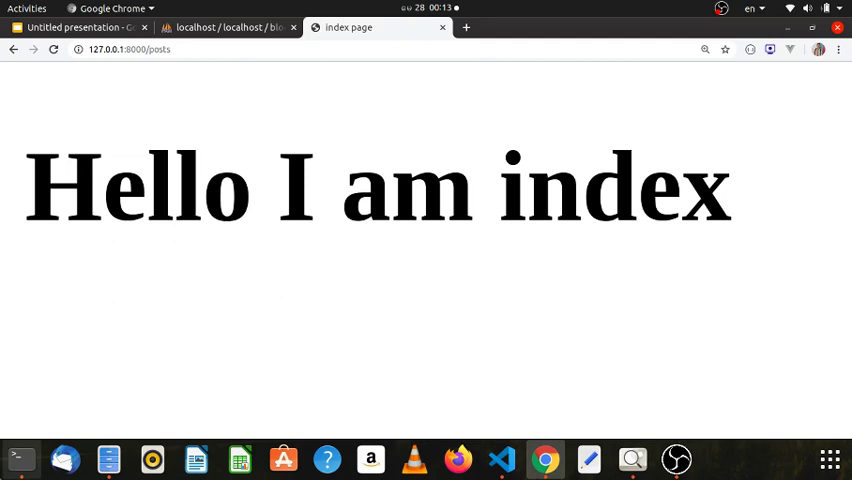
Step: Highlight the posts and posts/create rows in Terminal's route list output
click(17, 460)
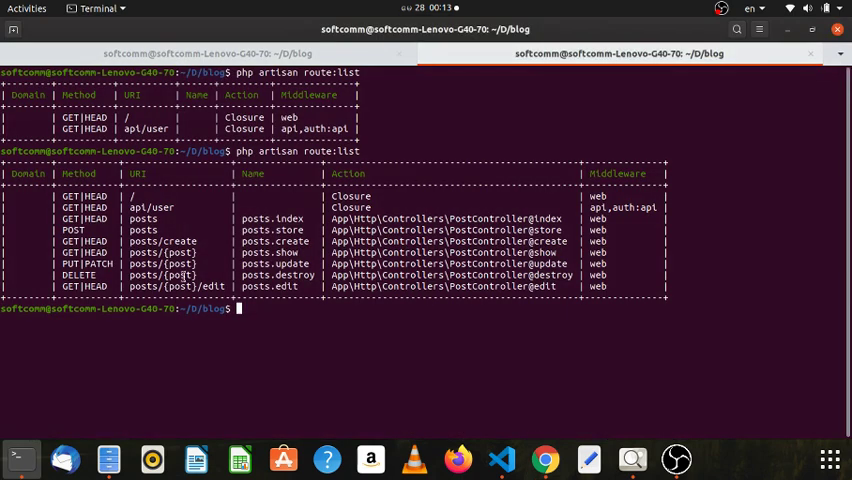
double_click(150, 218)
triple_click(185, 240)
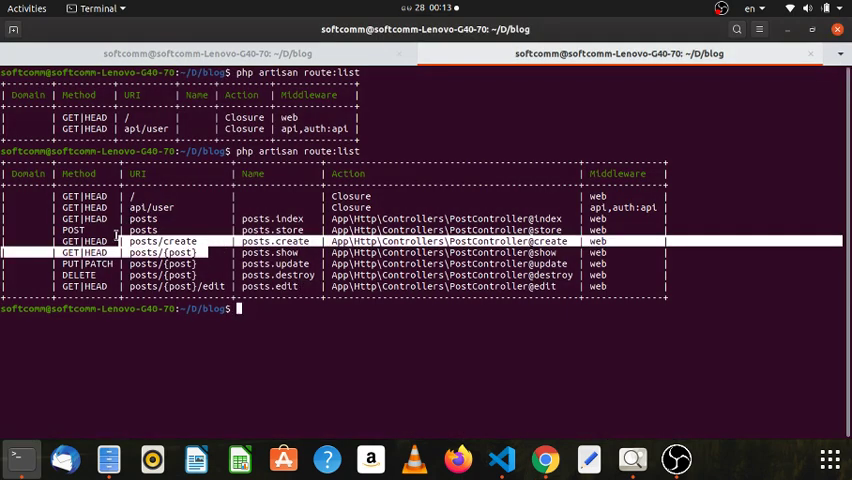
click(262, 207)
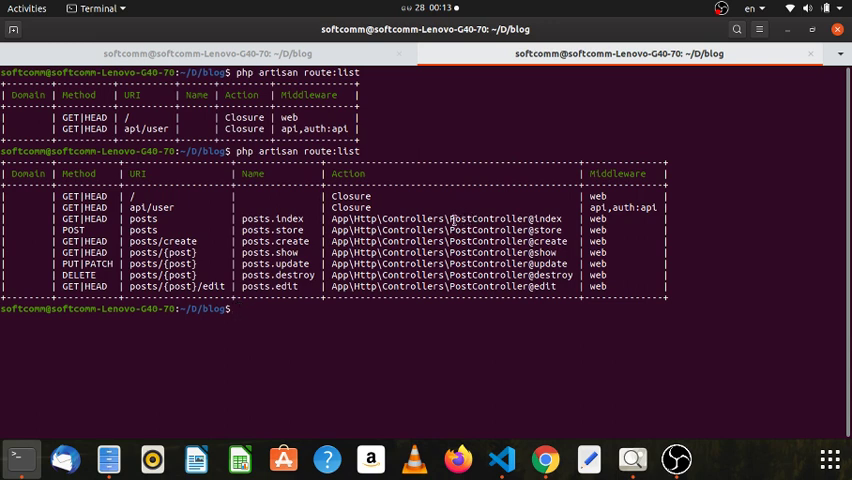
Step: Check line 9 of the create view in VS Code, then return to Chrome
click(501, 460)
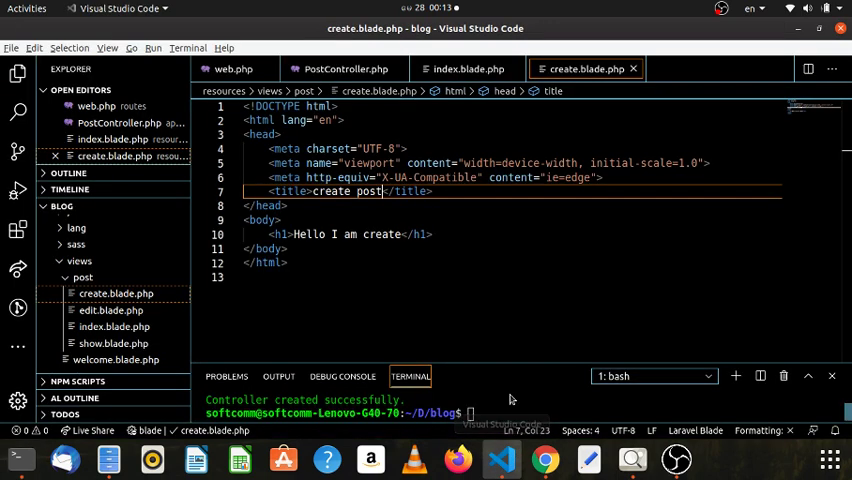
click(500, 221)
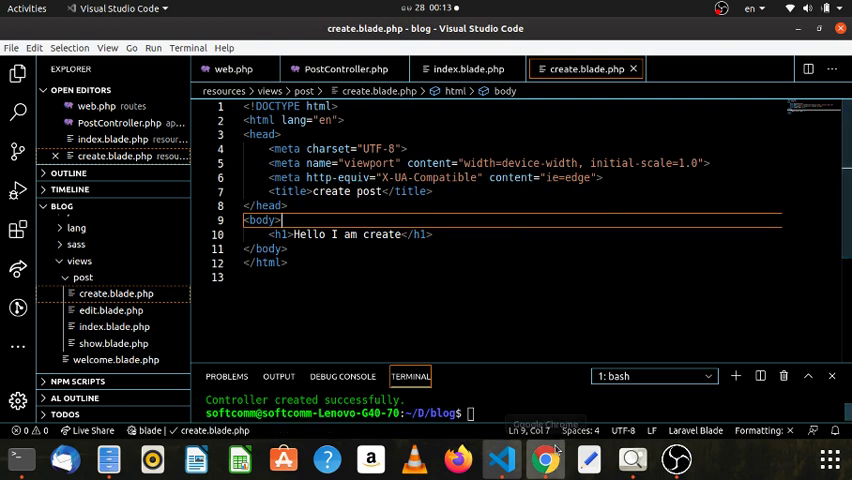
key(alt+Tab)
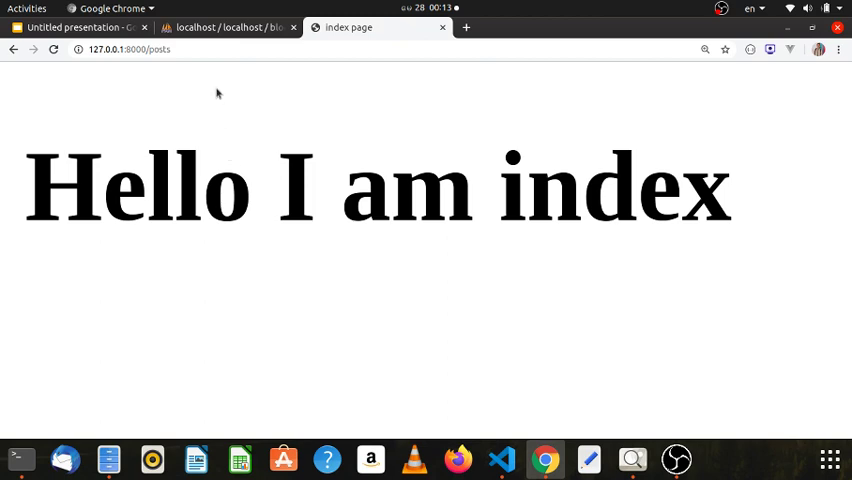
Step: Load 127.0.0.1:8000/posts/create and highlight its 'Hello I am create' heading
click(208, 50)
key(End)
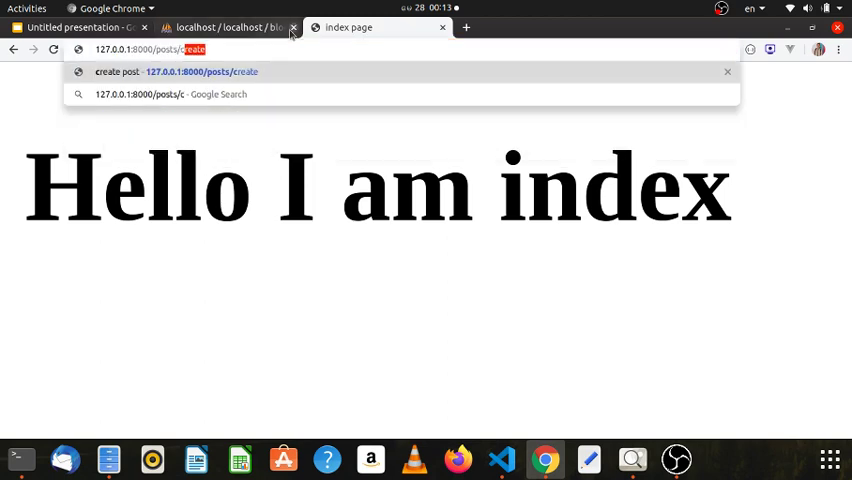
text(/create)
key(Return)
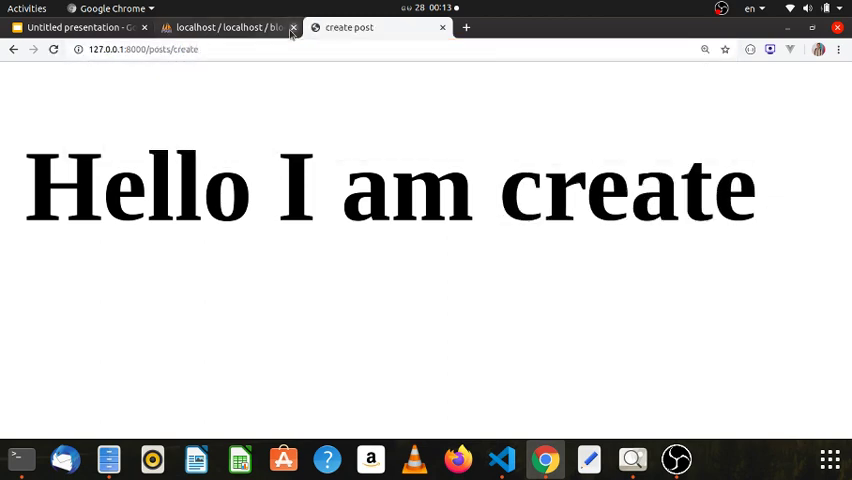
drag(12, 175, 752, 178)
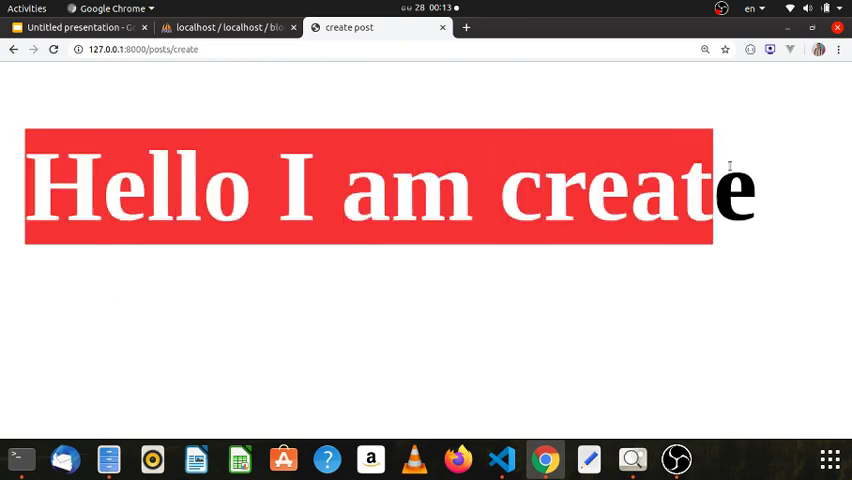
click(605, 256)
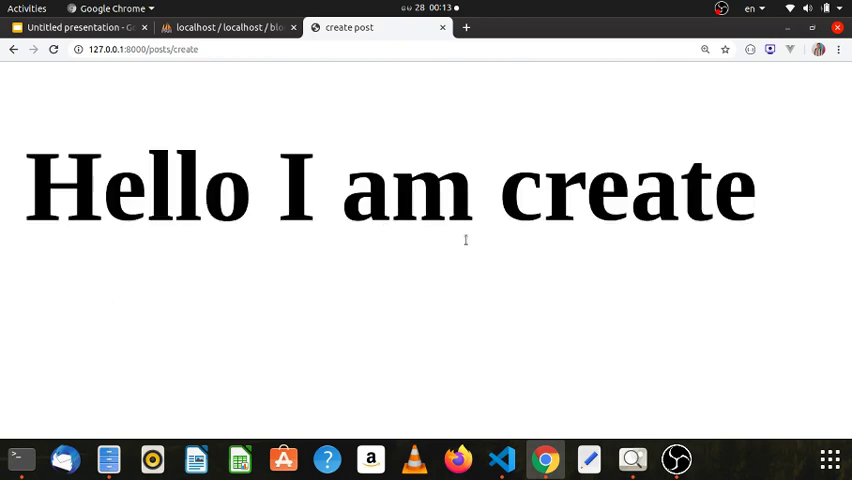